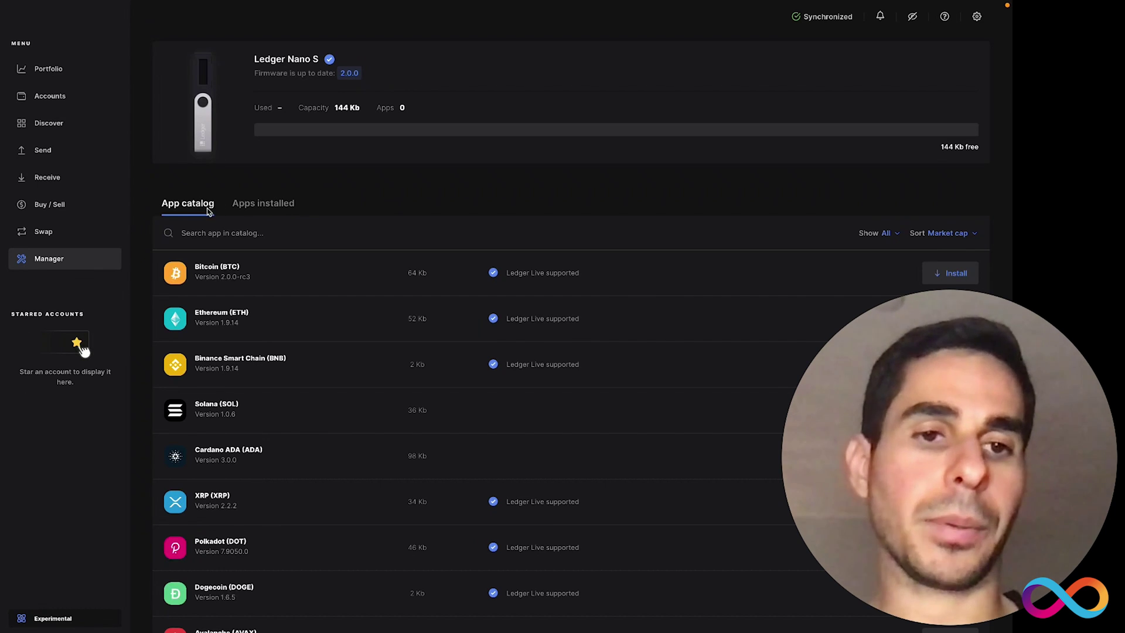
Search the Ledger Live app catalog for 'inte' and install the Internet Computer app on the Nano S
left_click(233, 234)
type("internet")
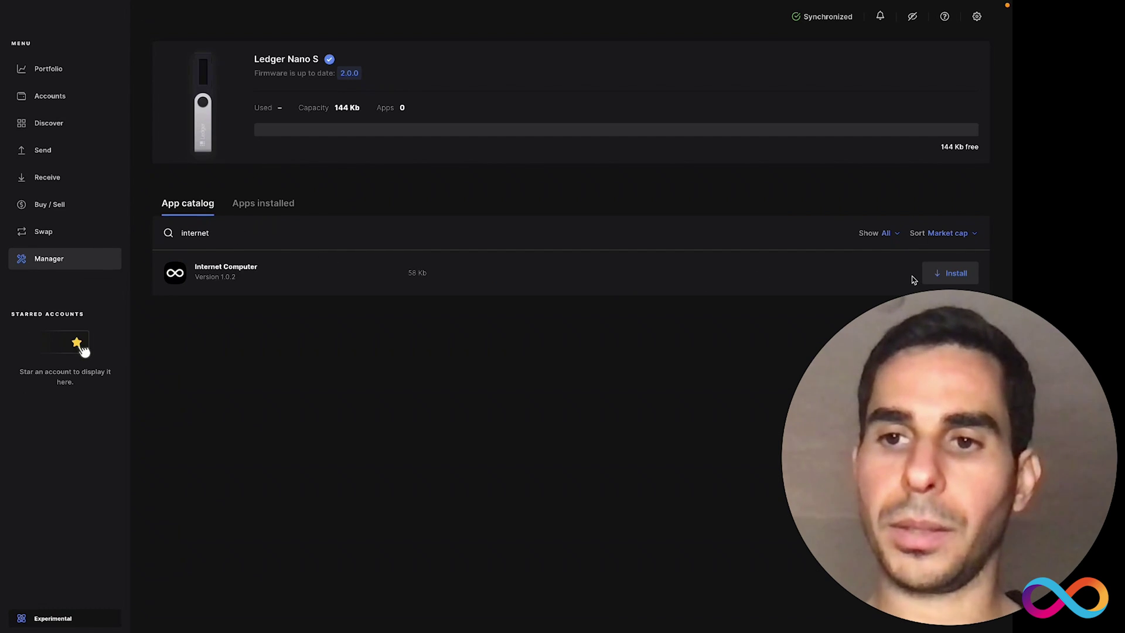
left_click(947, 274)
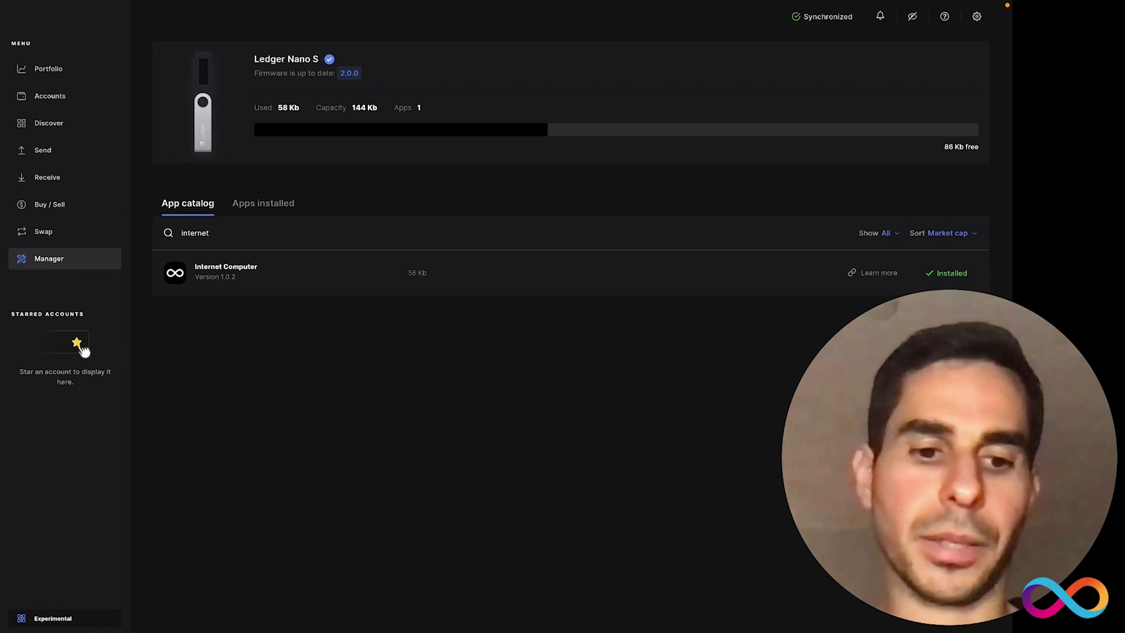
Switch to the browser and highlight the nns.ic0.app address of the NNS Accounts page
key("super+Tab")
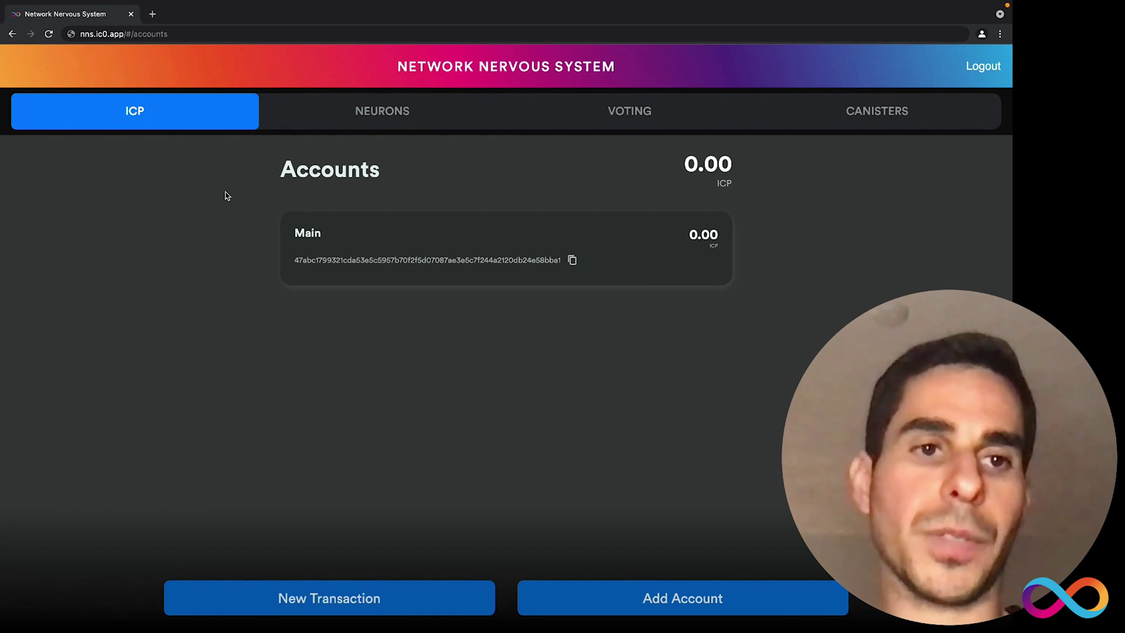
left_click_drag(125, 35, 79, 35)
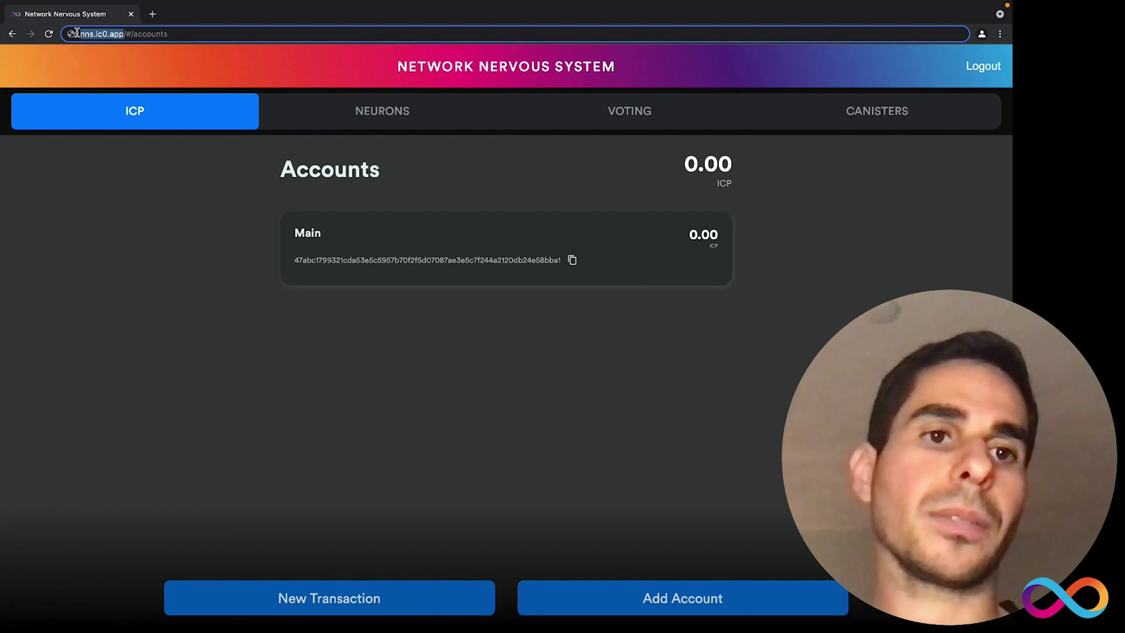
left_click(181, 301)
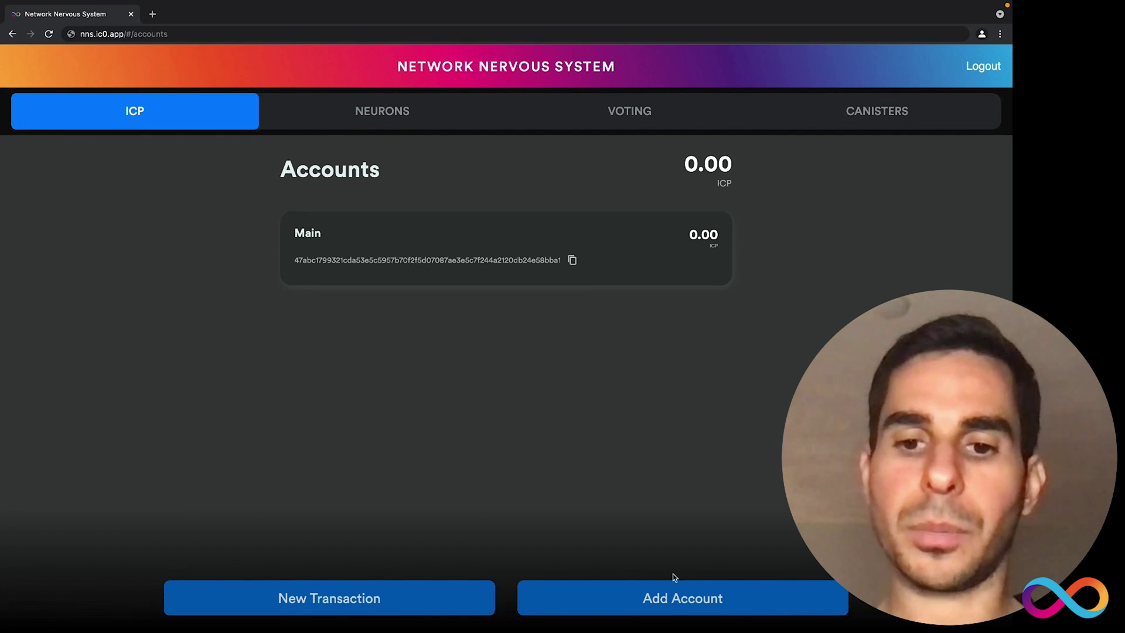
Start attaching a hardware wallet and name it 'Ledger Nano'
left_click(674, 598)
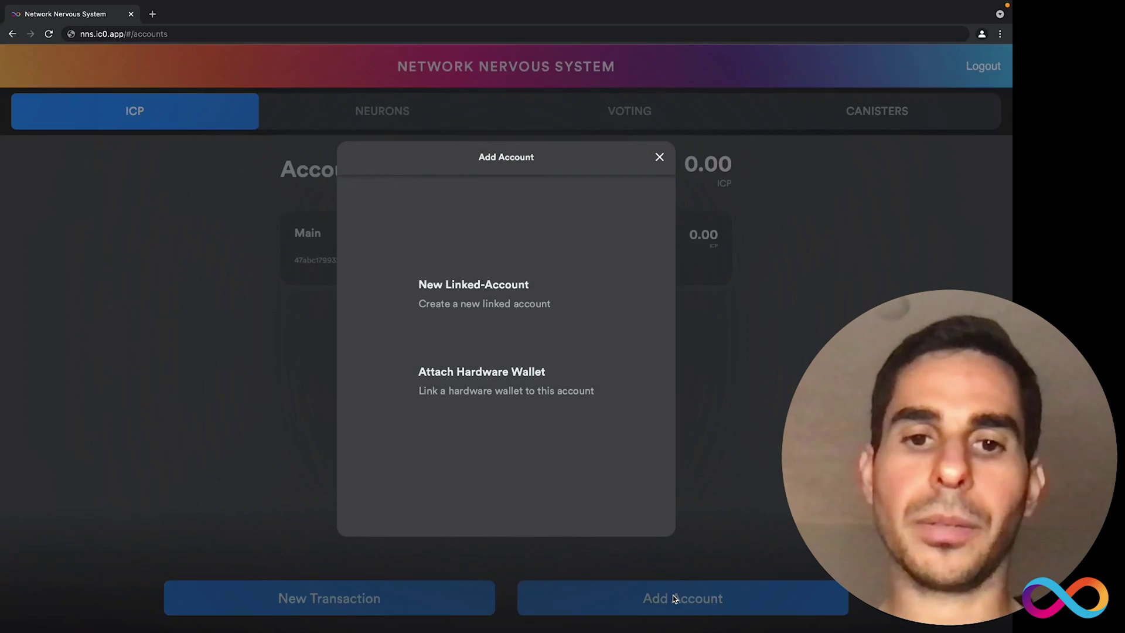
left_click(493, 388)
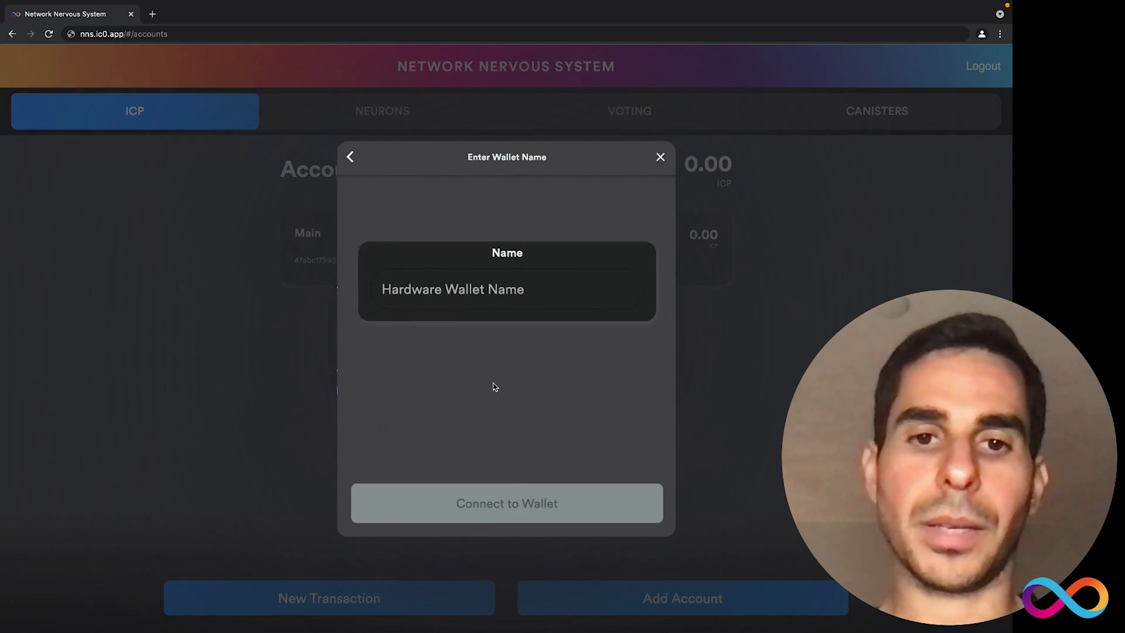
left_click(462, 293)
type("Ledger Nano")
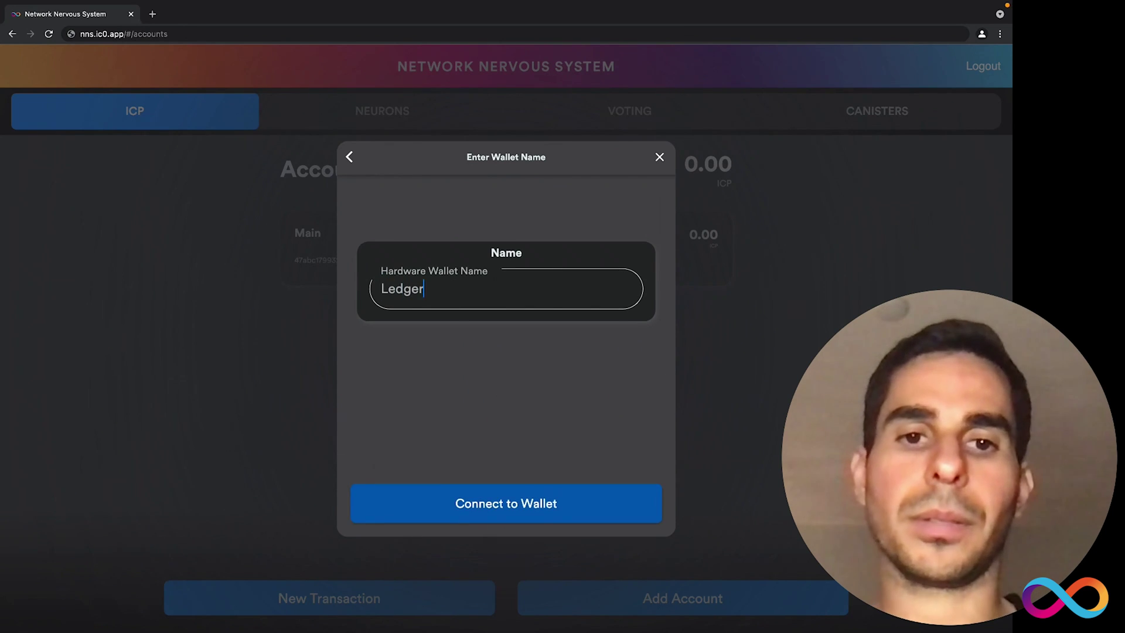
left_click(507, 492)
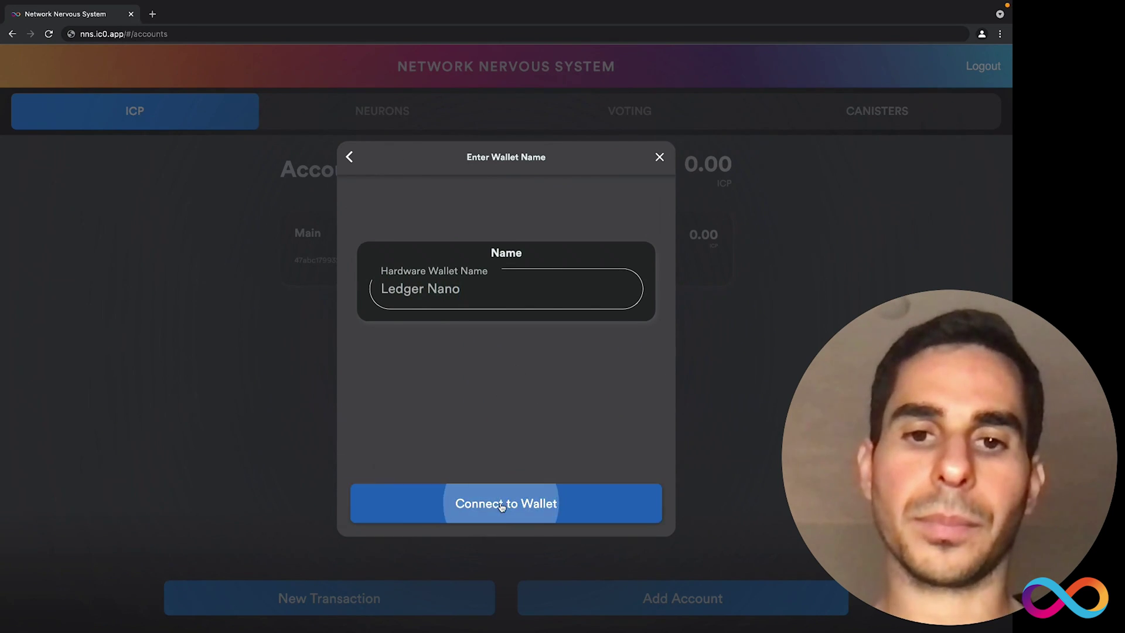
Connect to the Ledger device, retrying after dismissing the exception alert
left_click(511, 335)
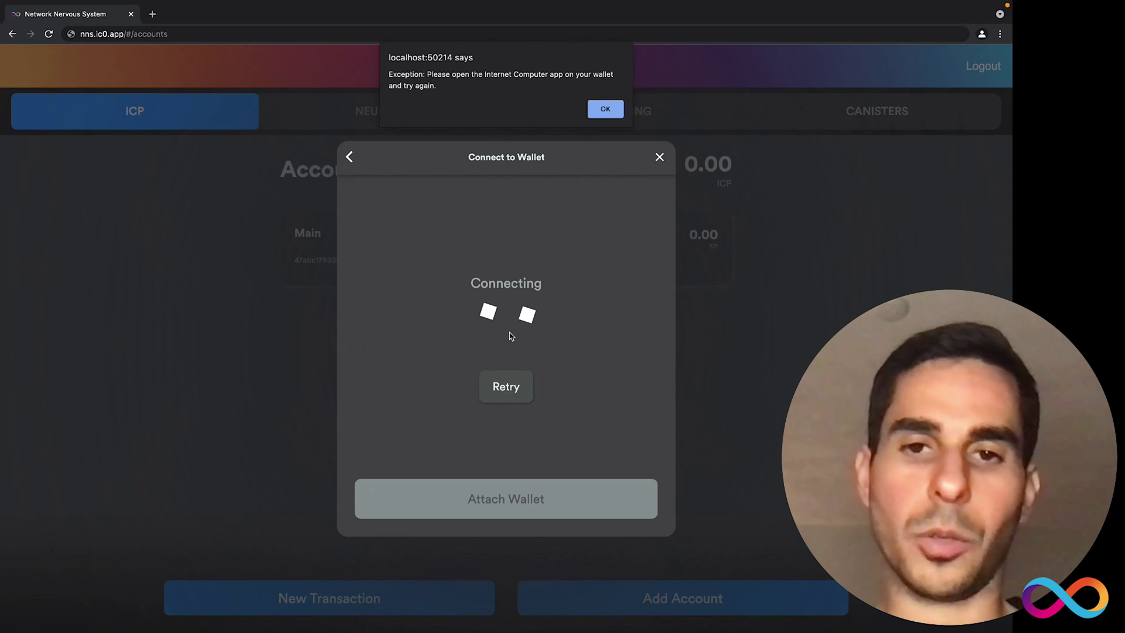
left_click(607, 109)
left_click(510, 336)
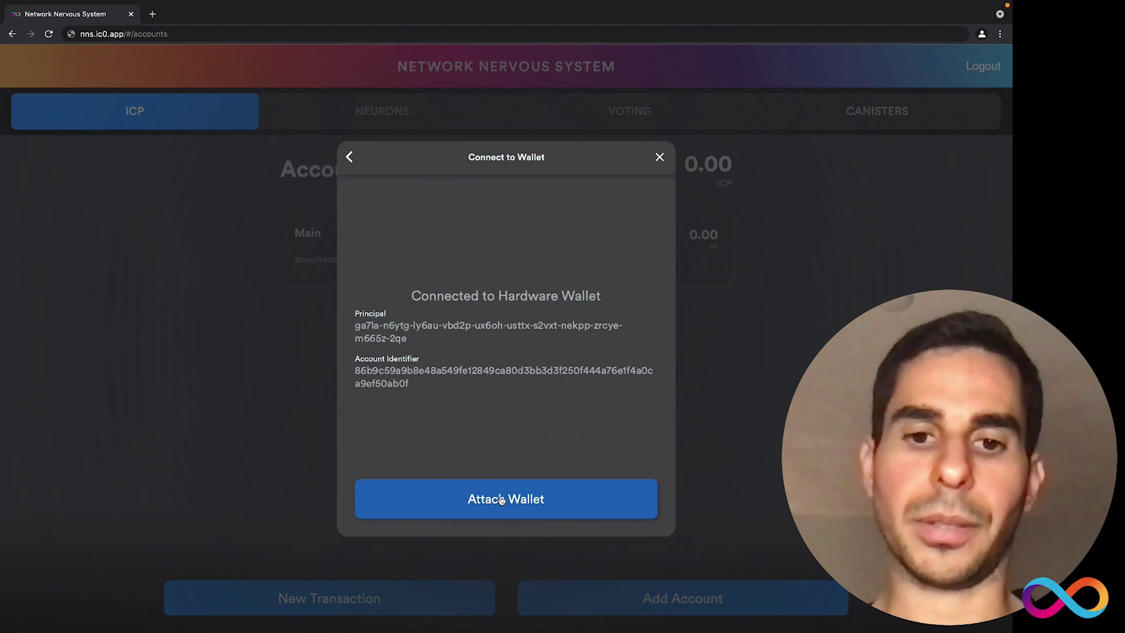
Attach the Ledger Nano wallet as an account and return to the Accounts list showing 14.9997 ICP
left_click(502, 499)
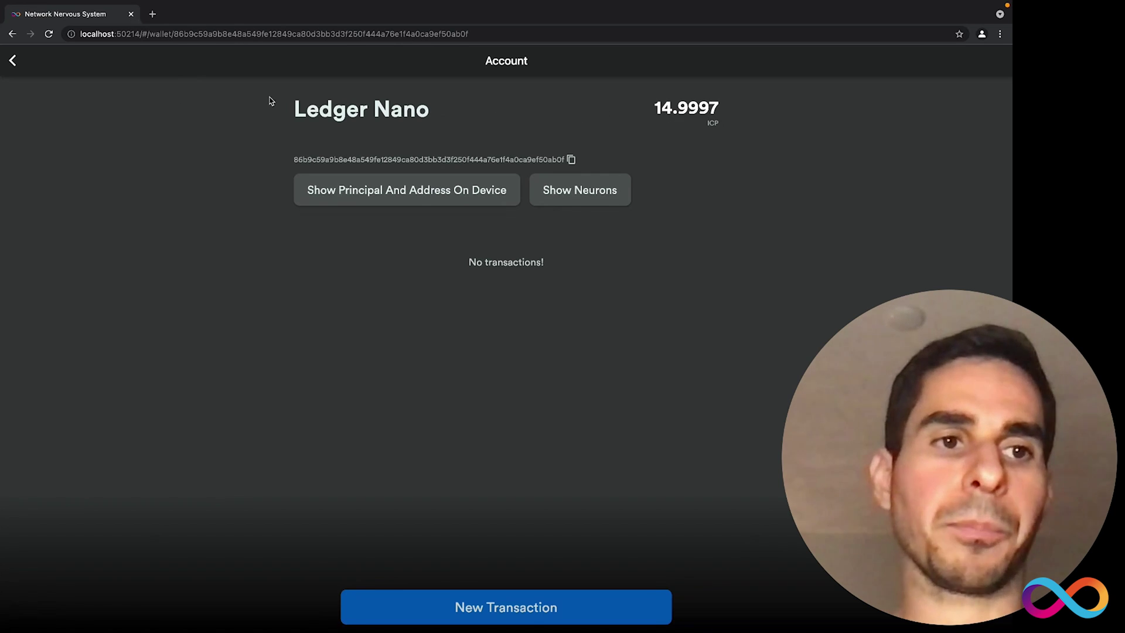
left_click(11, 62)
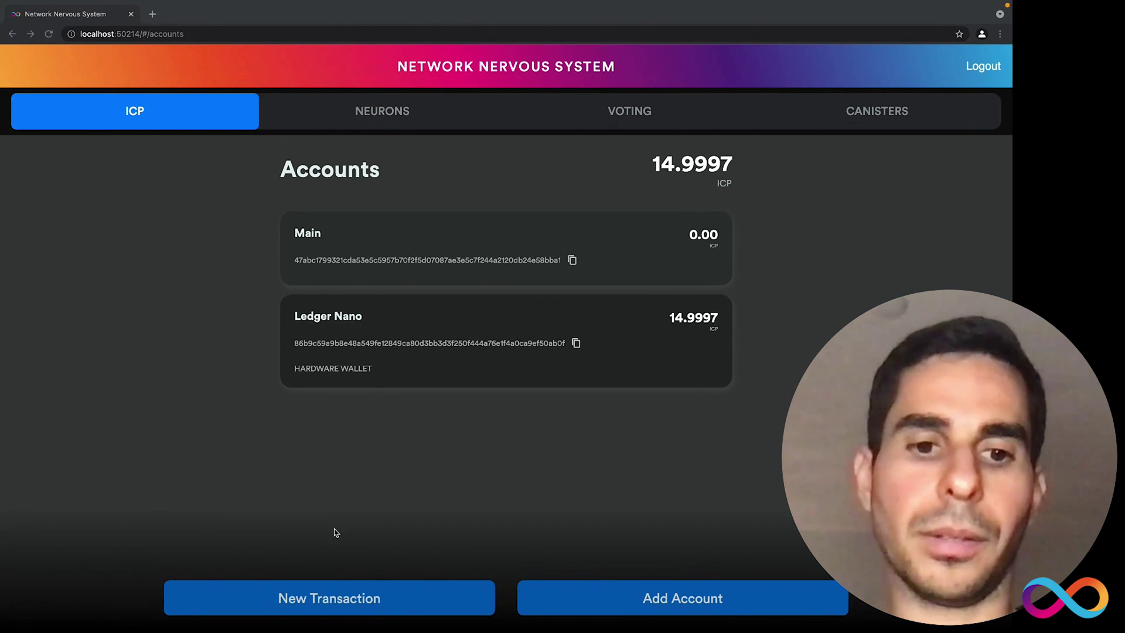
Prepare a 3 ICP transfer from Ledger Nano to Main and bring up its review
left_click(335, 554)
left_click(331, 596)
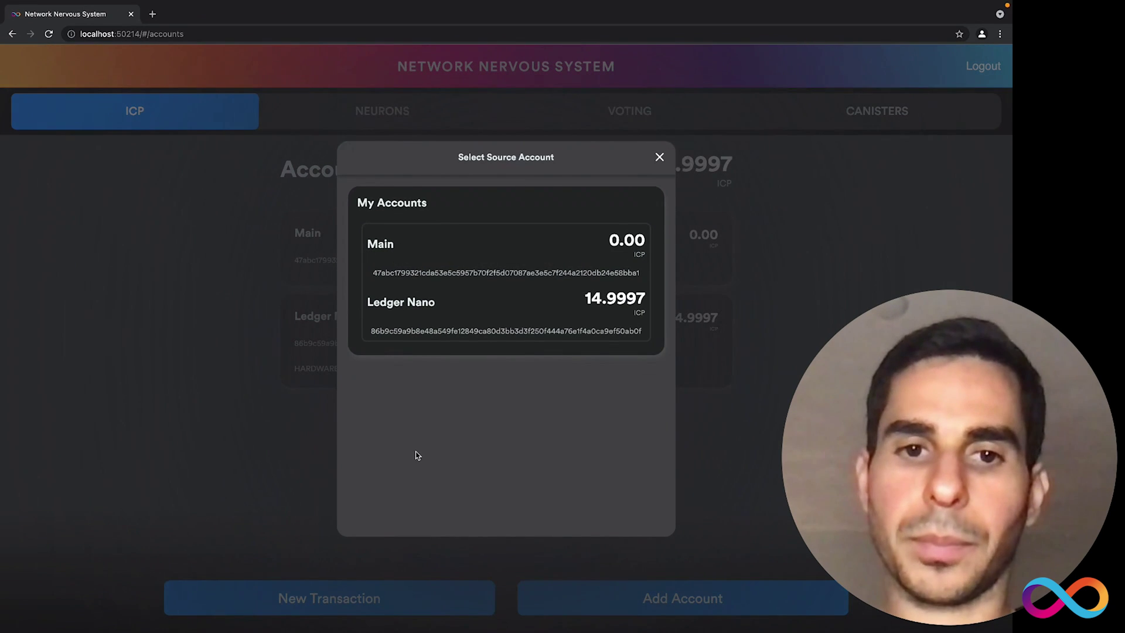
left_click(466, 317)
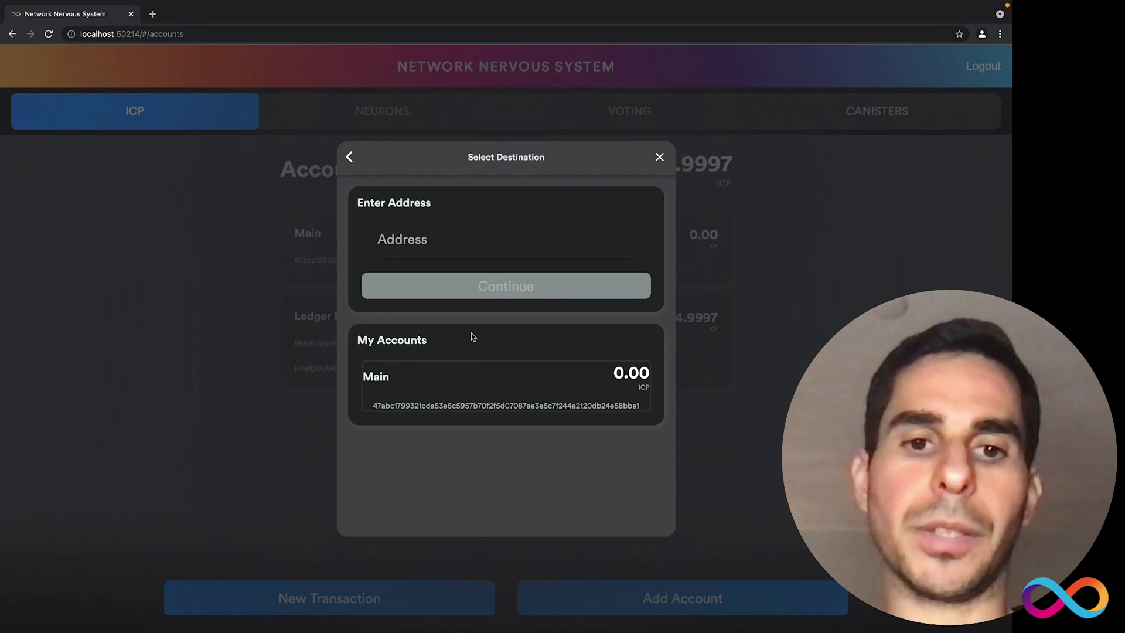
left_click(459, 401)
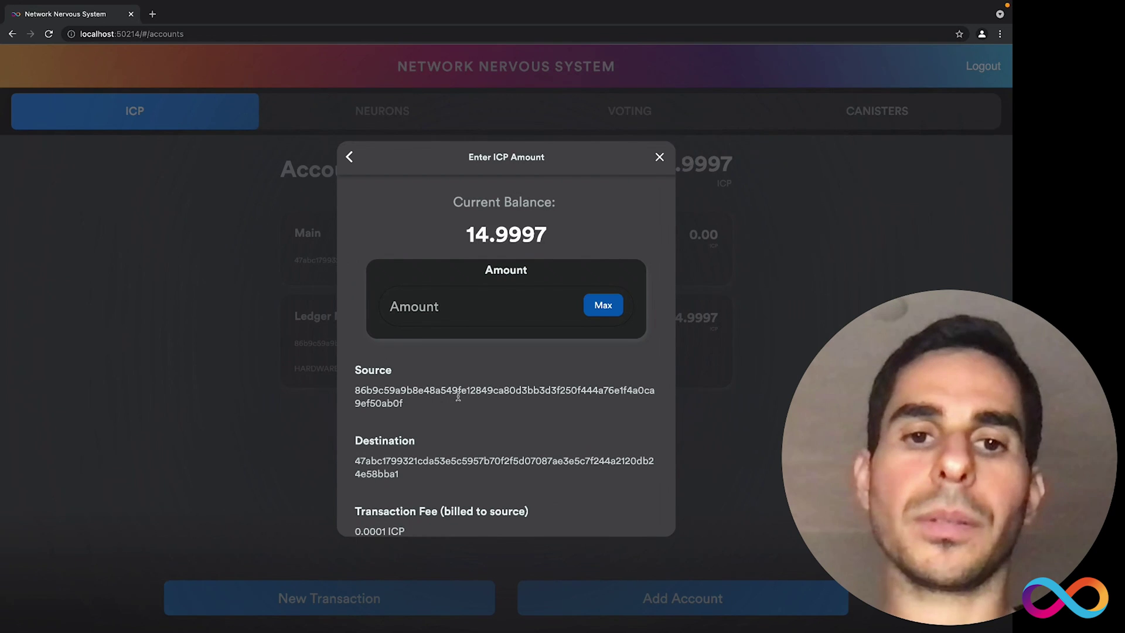
left_click(437, 309)
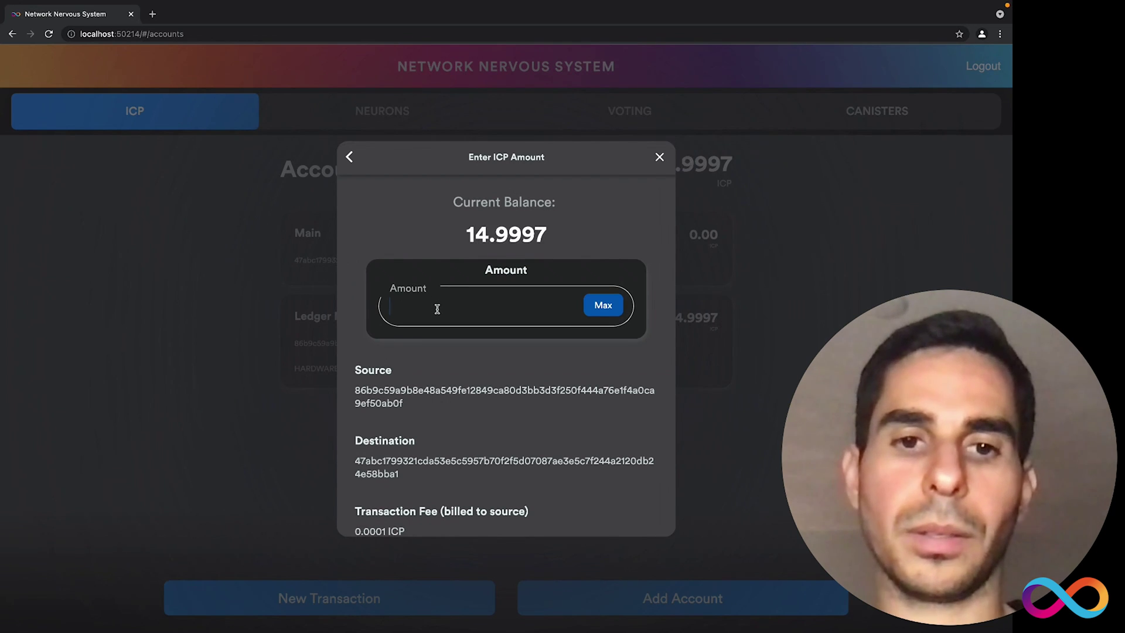
type("3")
scroll(486, 396, "down", 2)
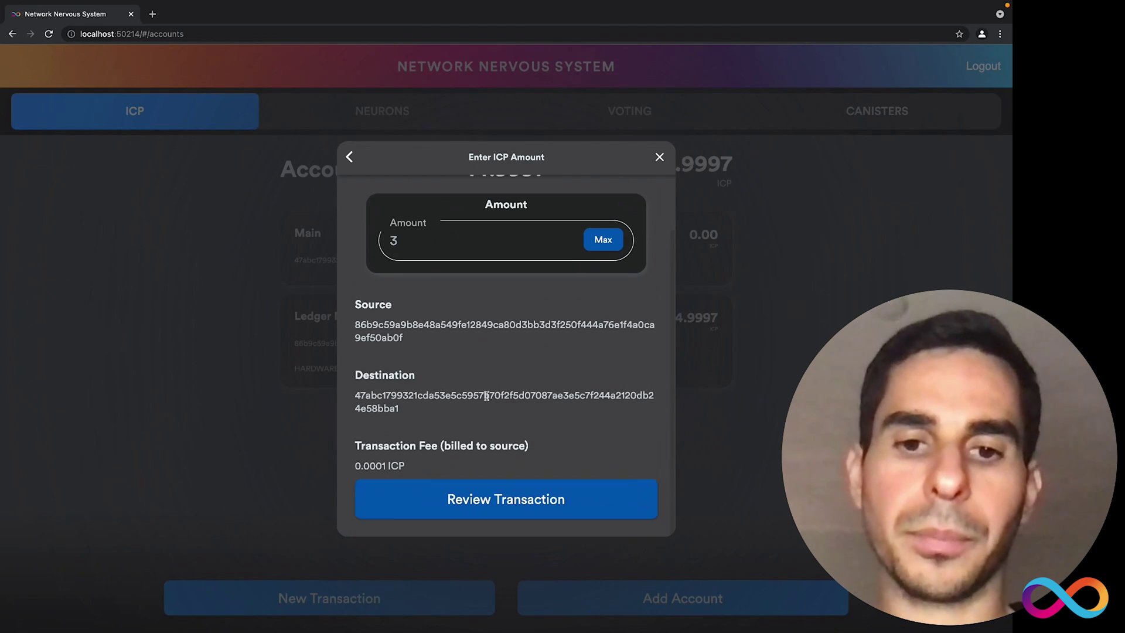
left_click(505, 497)
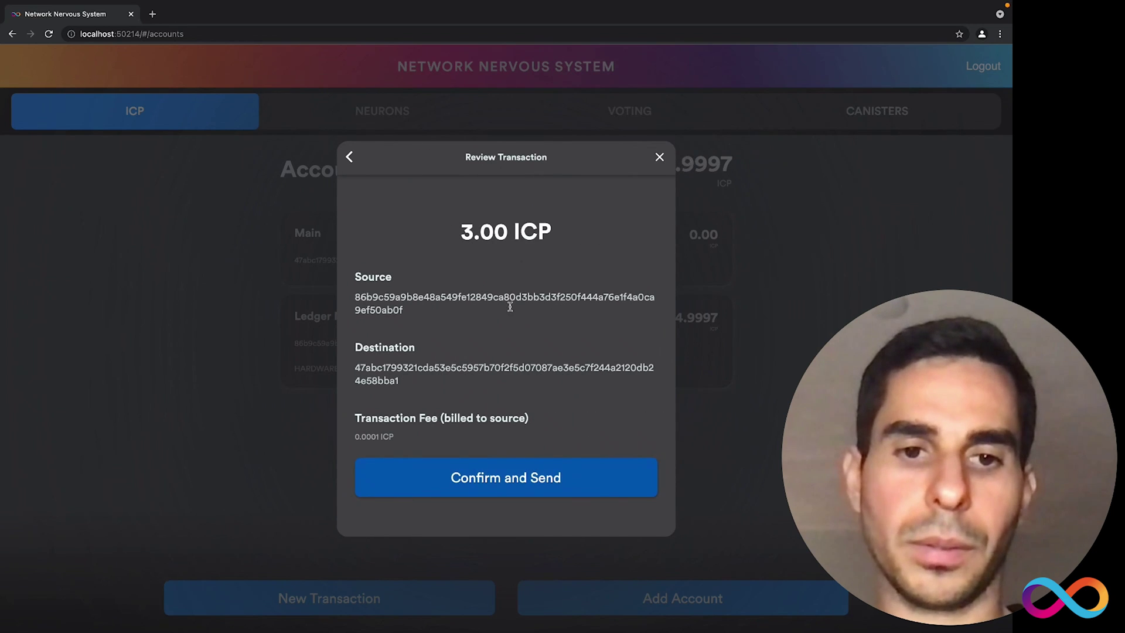
Confirm the 3 ICP transfer, approve it on the Ledger, and close the completed summary
left_click(510, 496)
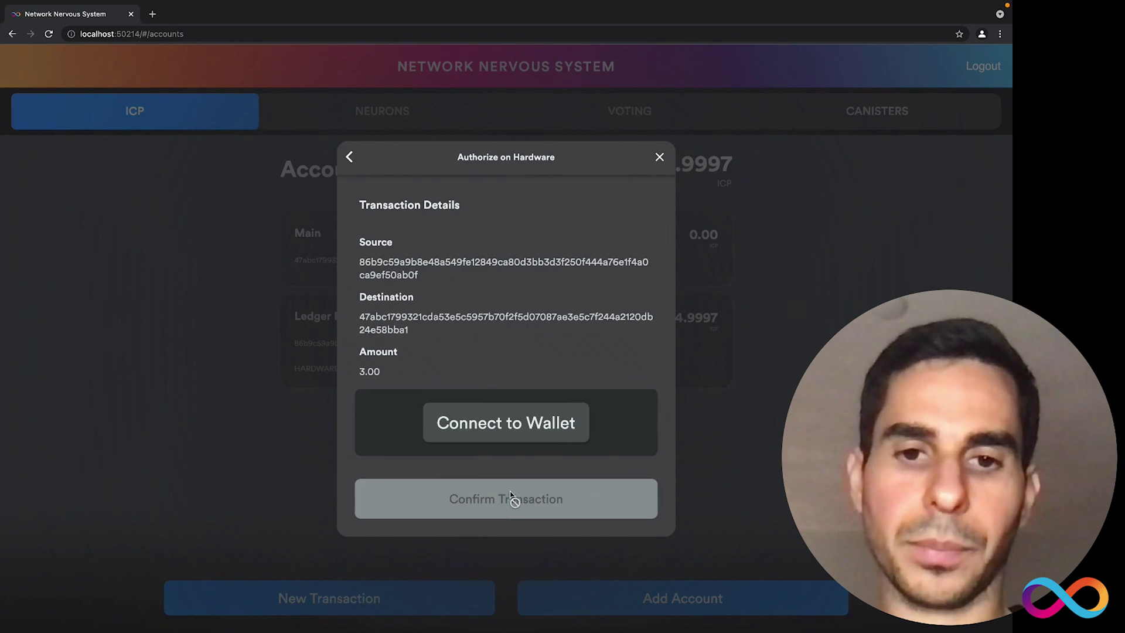
left_click(504, 419)
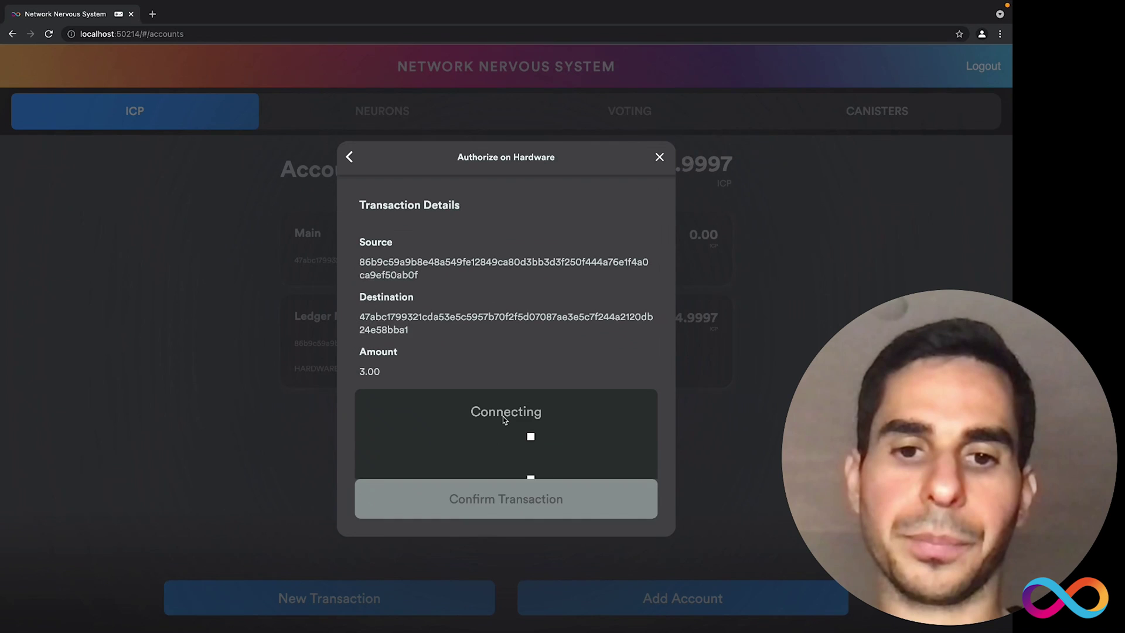
left_click(503, 499)
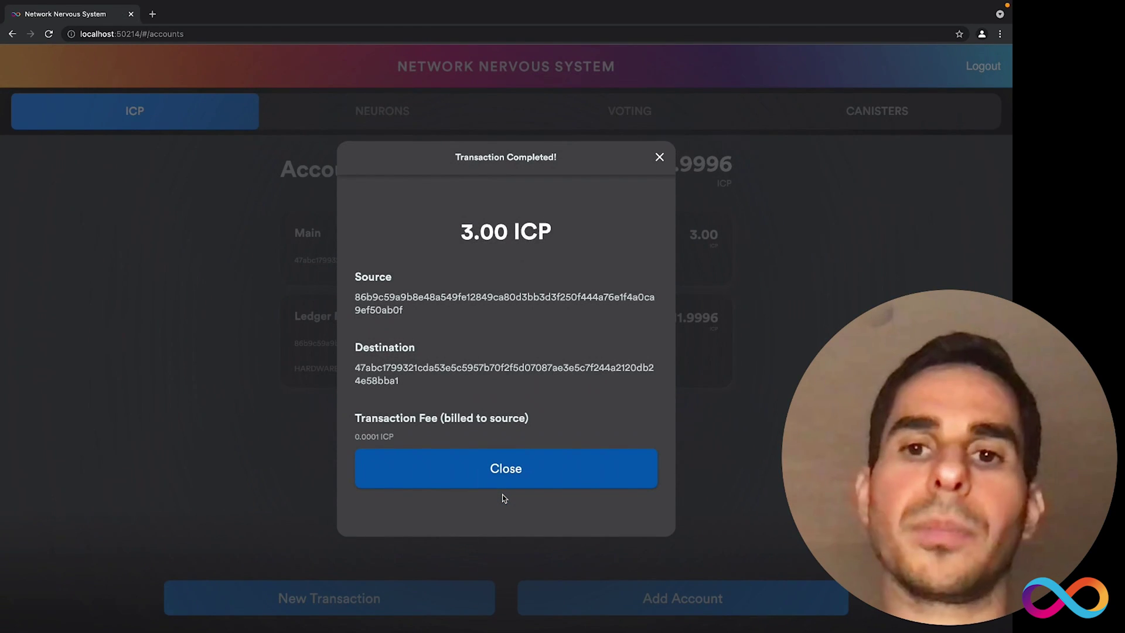
left_click(511, 479)
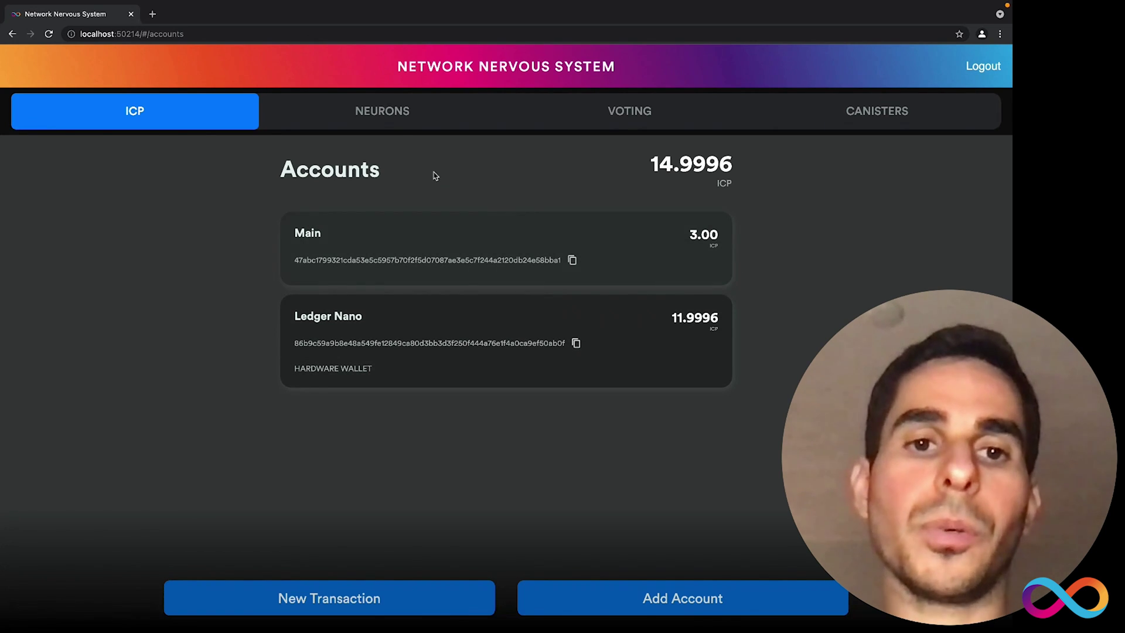
On the Neurons tab, stake 5 ICP from the Ledger Nano account into a new neuron
left_click(402, 128)
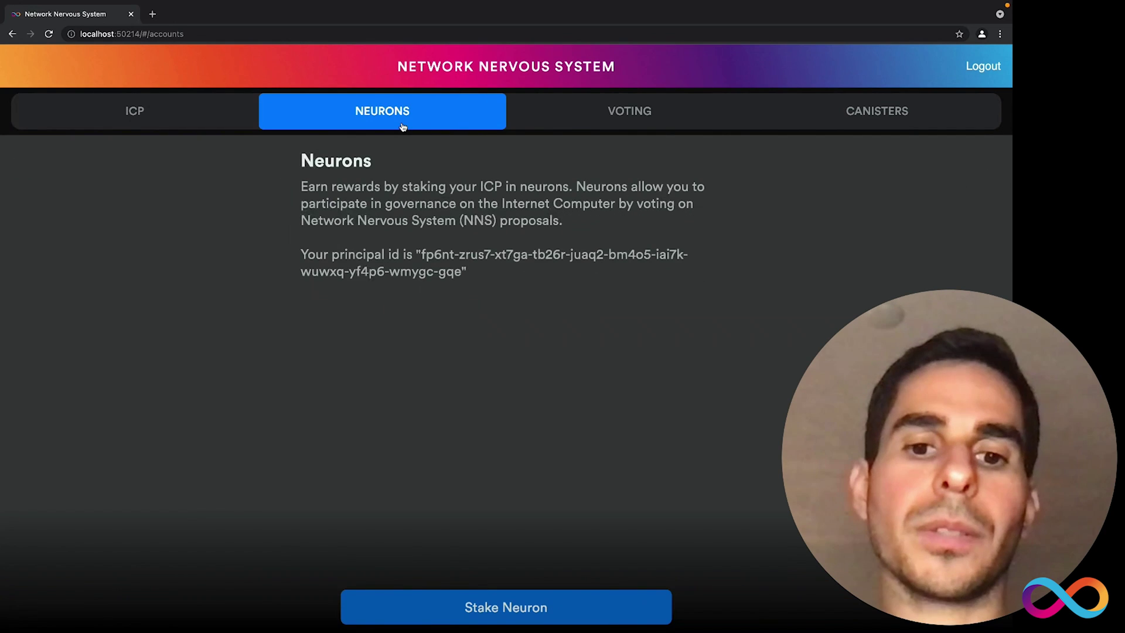
left_click(521, 604)
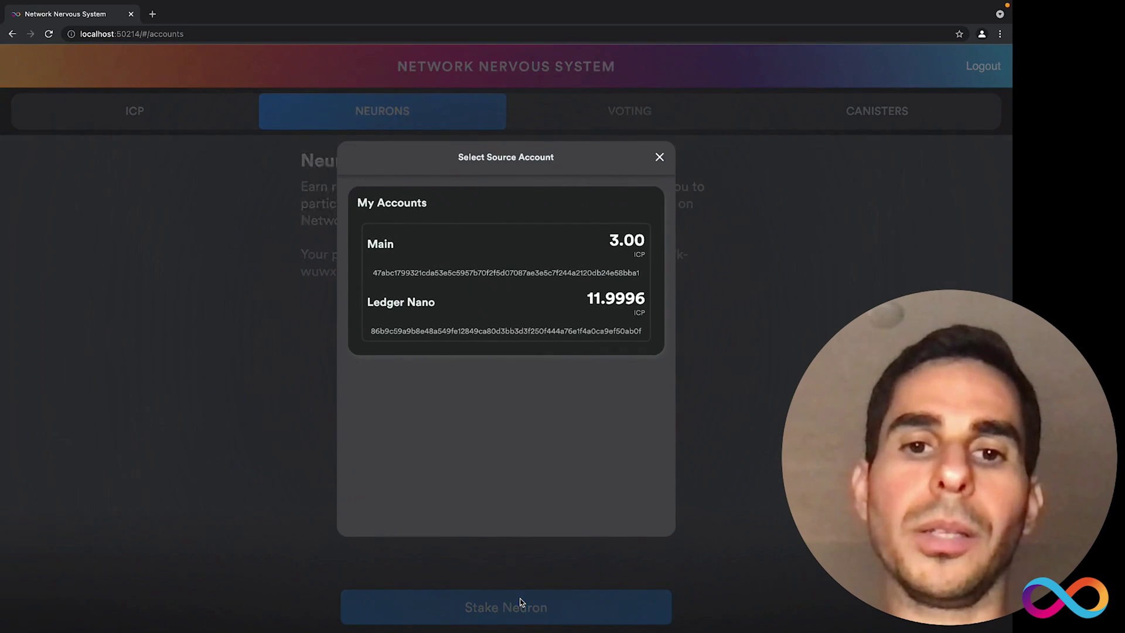
left_click(478, 322)
left_click(450, 421)
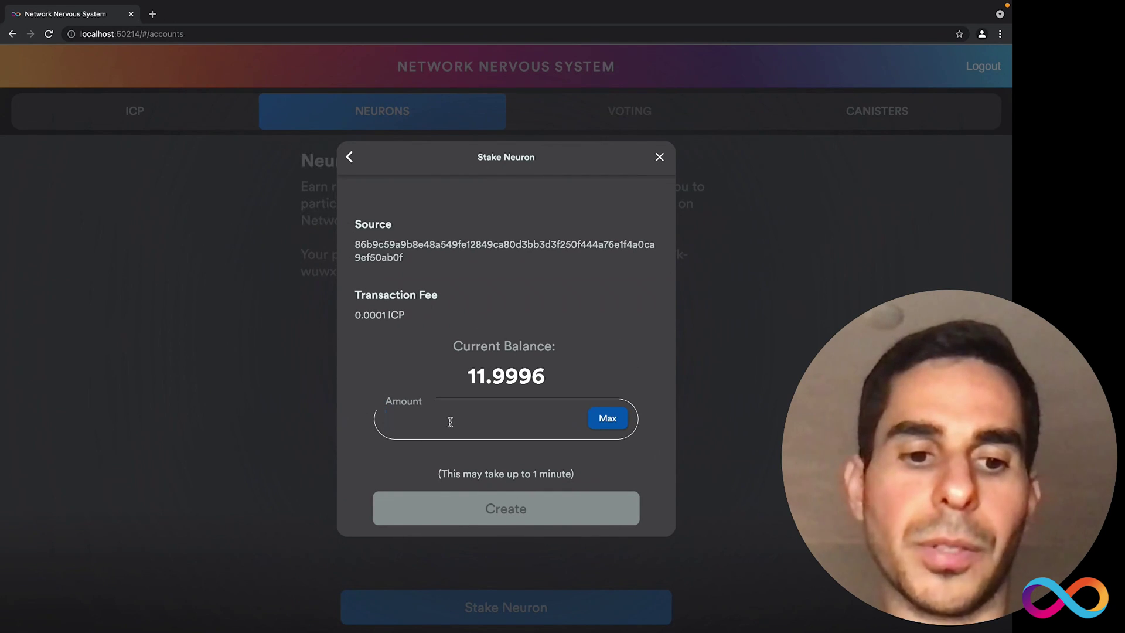
type("5")
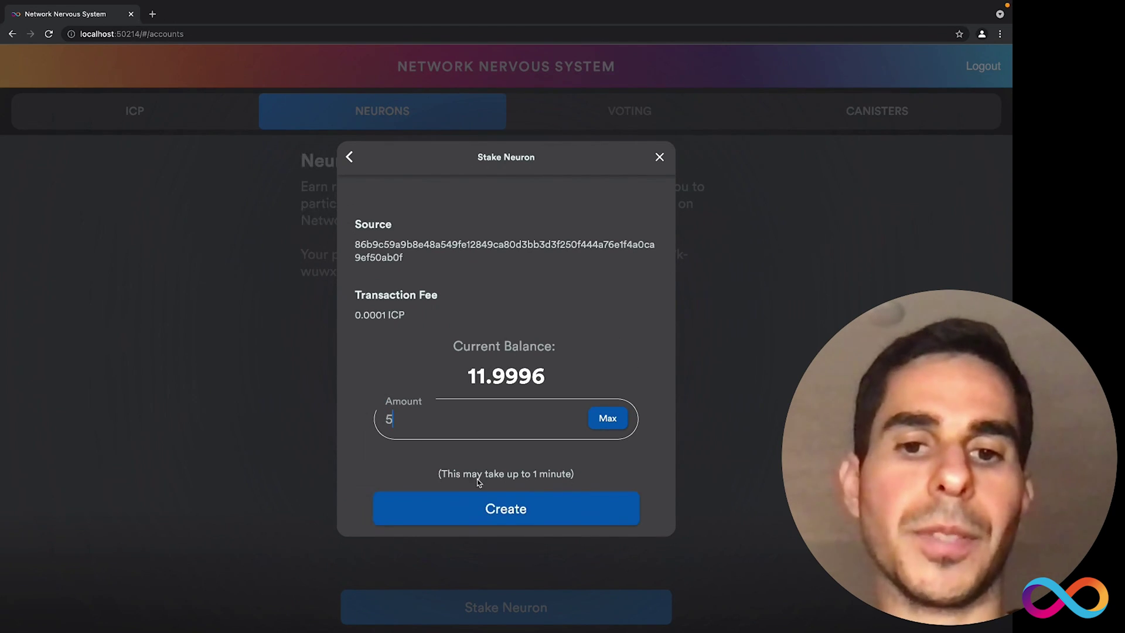
left_click(495, 510)
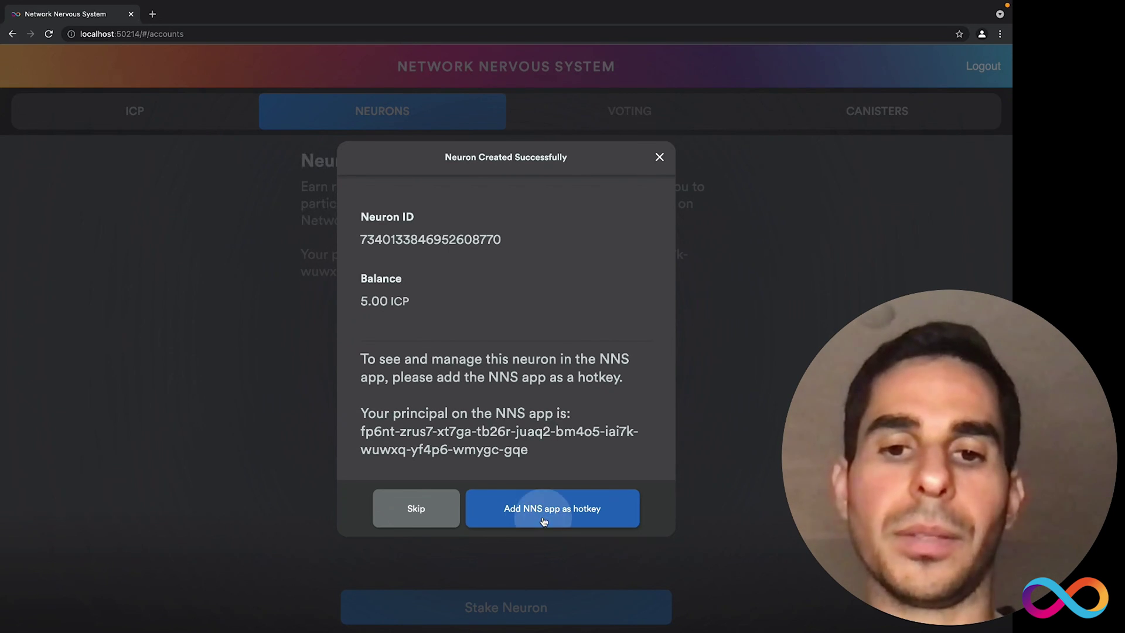
Add the NNS app as hotkey to the 5 ICP neuron and close the dissolve delay dialog unchanged
left_click(543, 520)
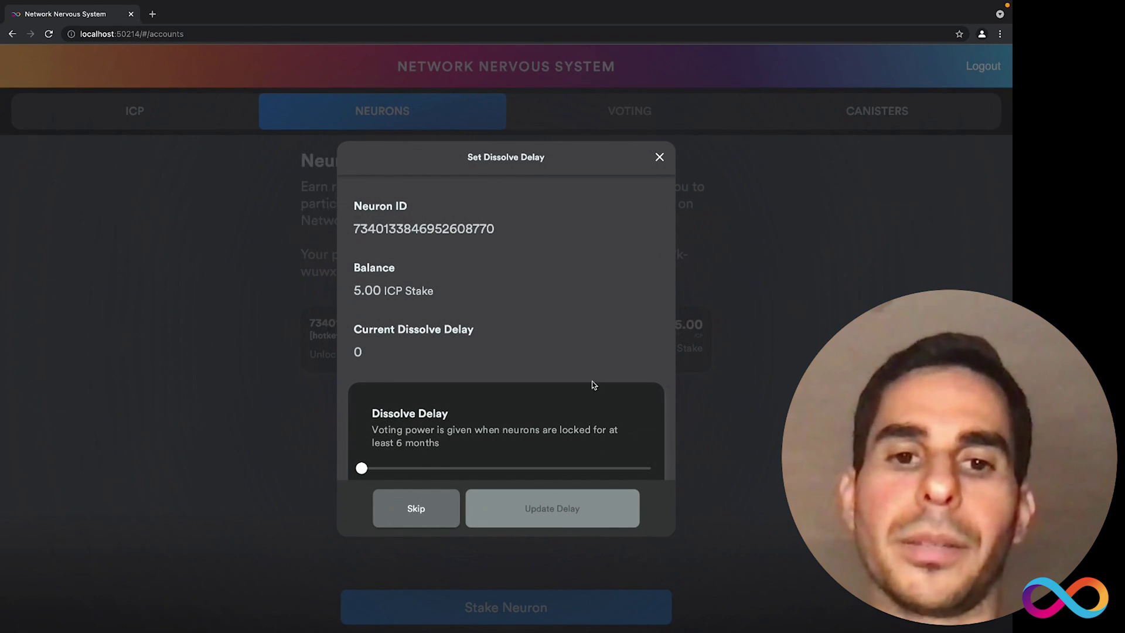
scroll(574, 368, "down", 2)
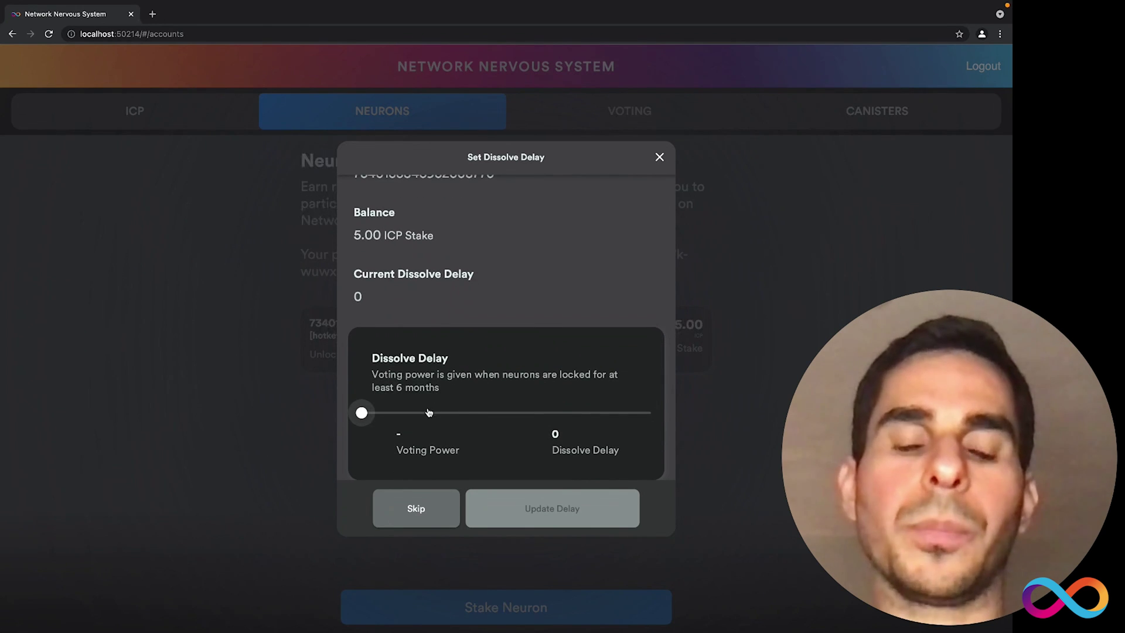
left_click(452, 415)
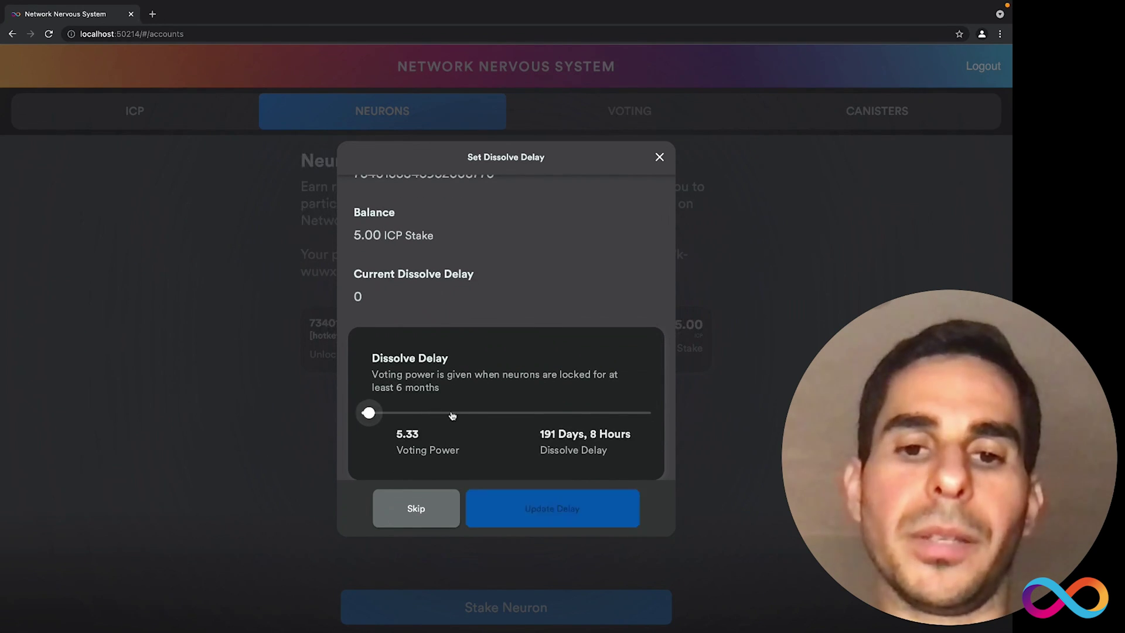
left_click(476, 413)
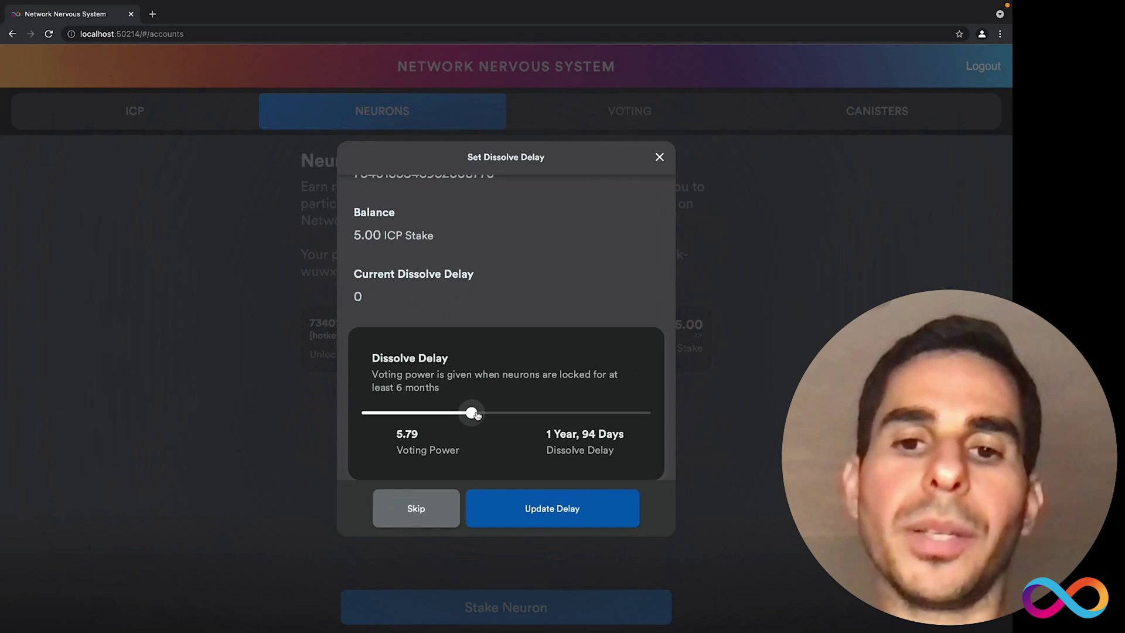
left_click(658, 158)
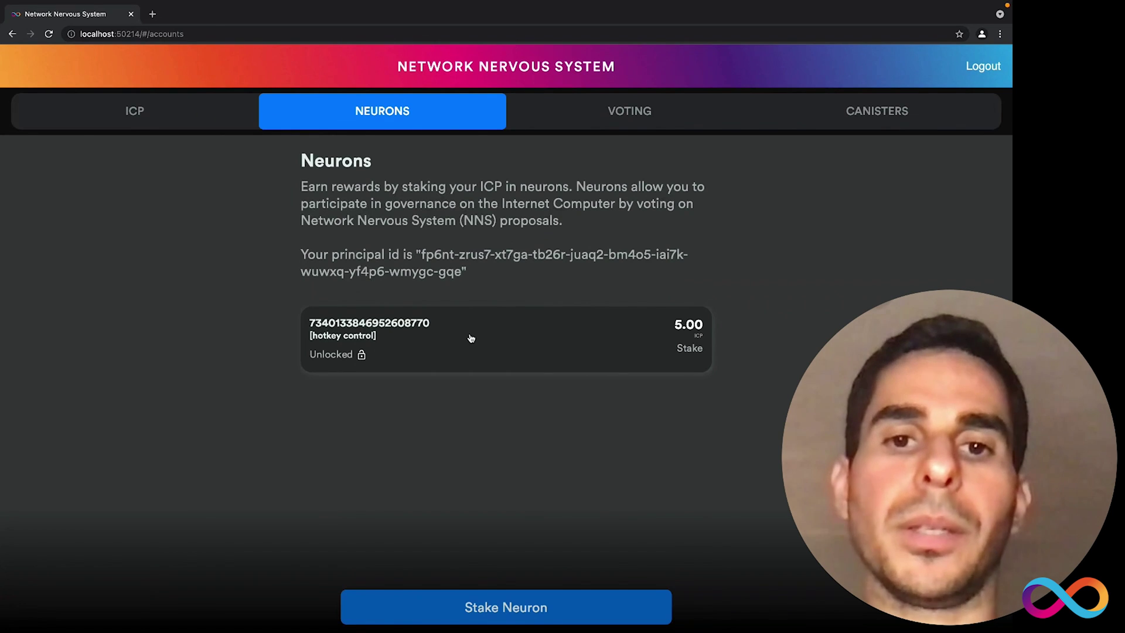
left_click(471, 338)
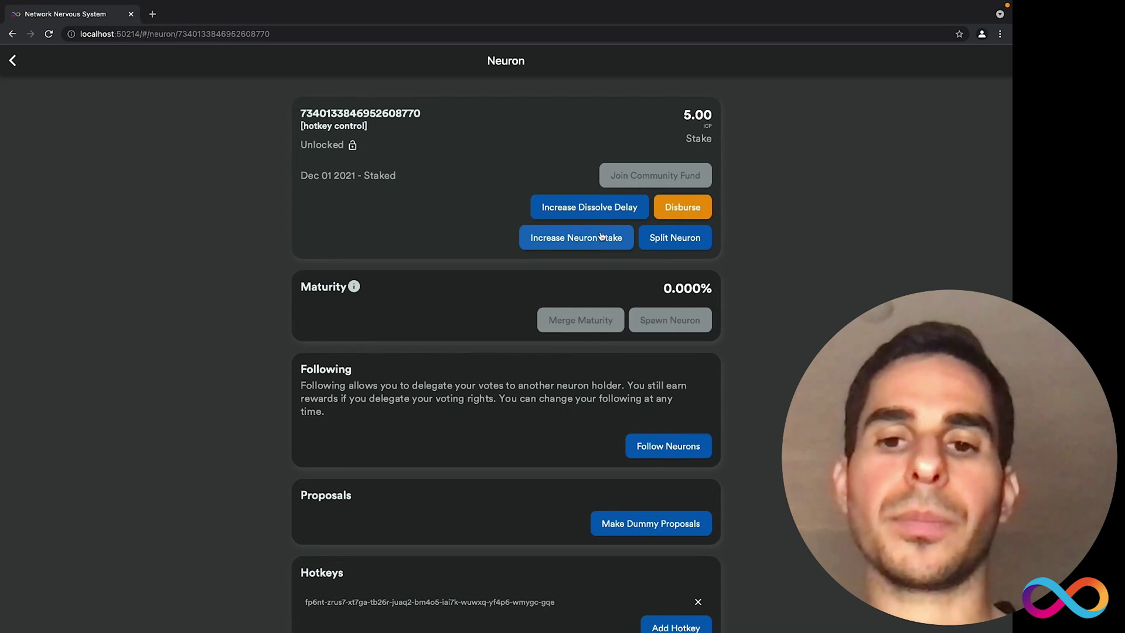
scroll(557, 417, "down", 1)
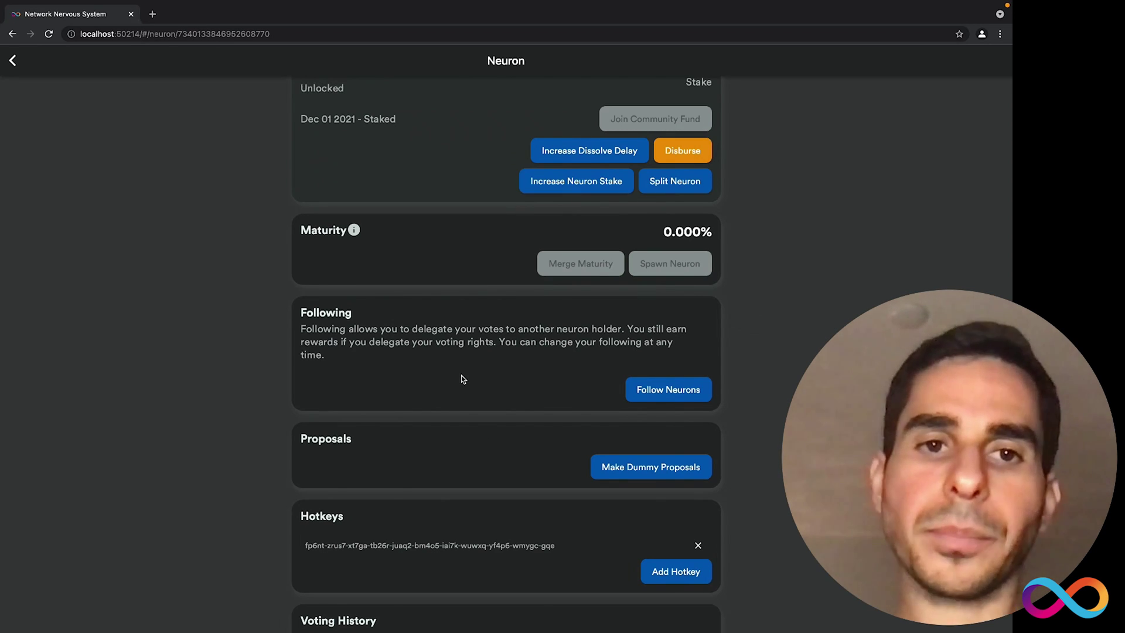
key("ctrl+r")
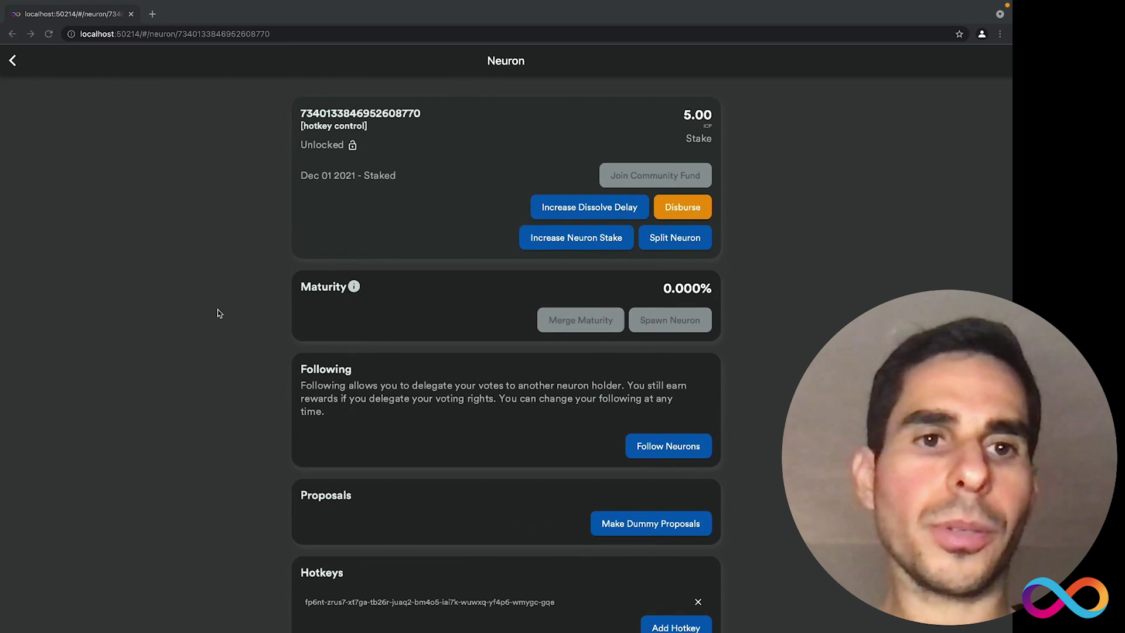
Open the Ledger Nano account (6.9995 ICP) and display its principal and address on the device
left_click(14, 62)
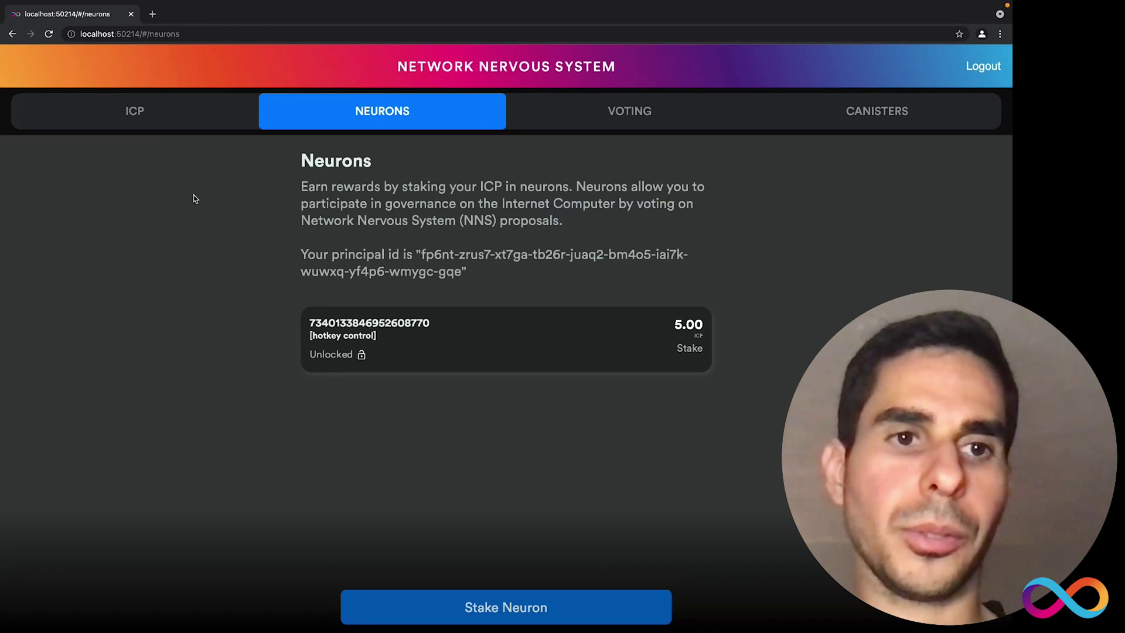
left_click(149, 114)
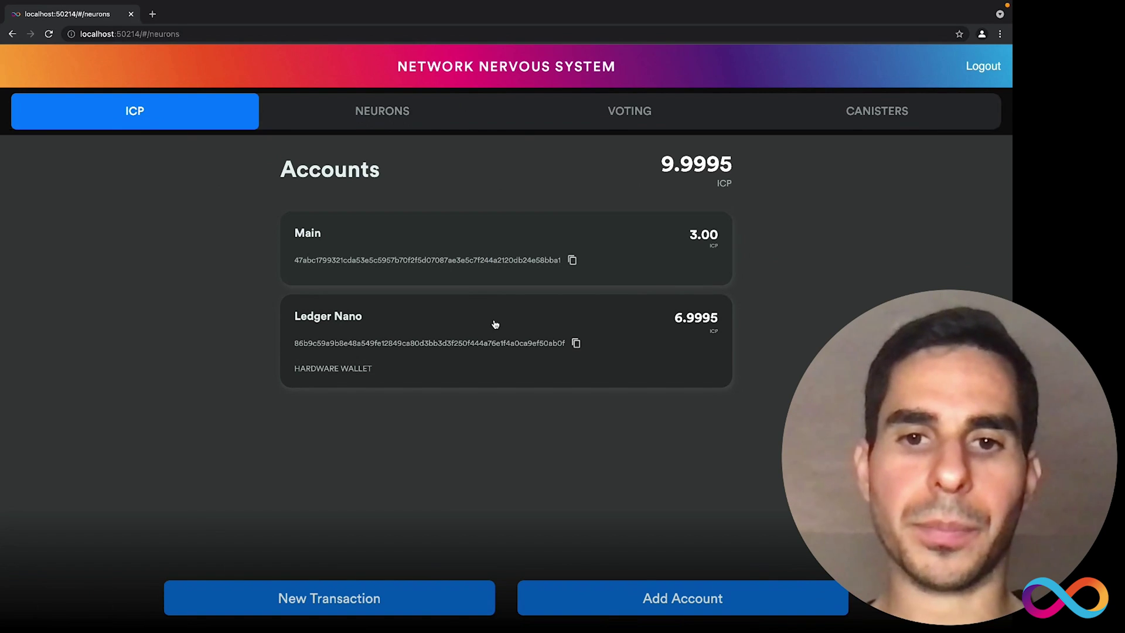
left_click(517, 320)
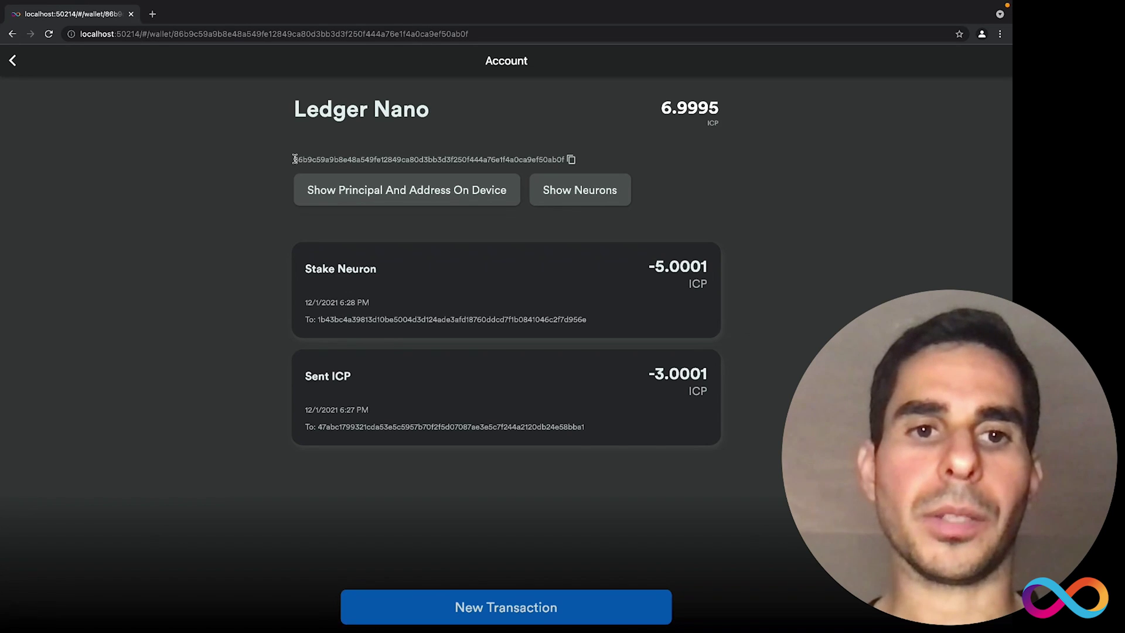
left_click_drag(294, 159, 565, 159)
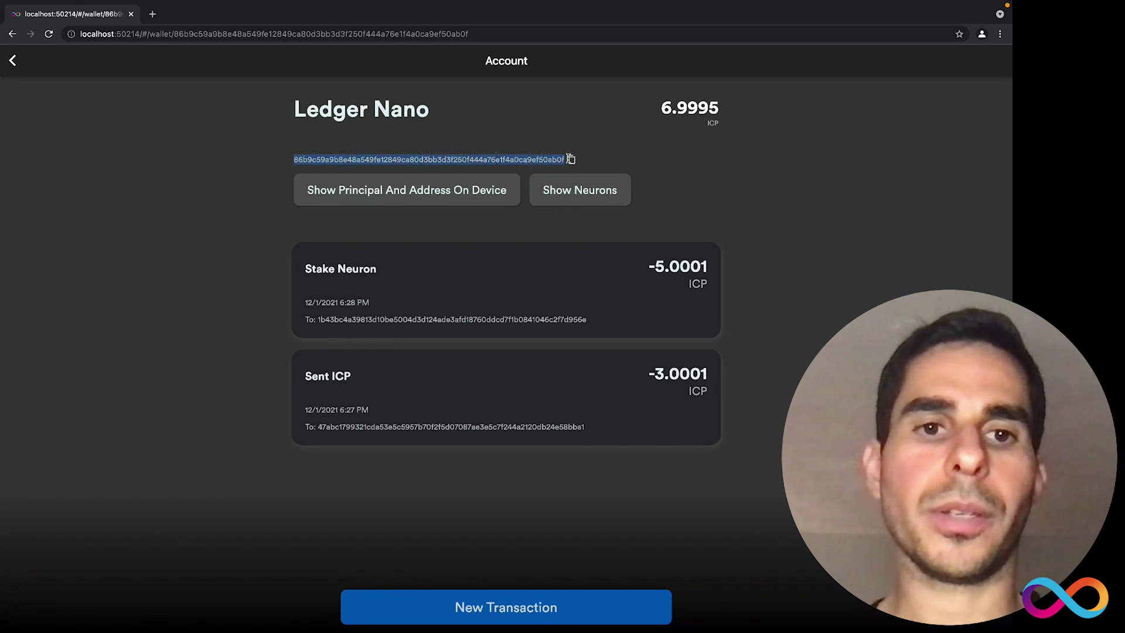
left_click(370, 191)
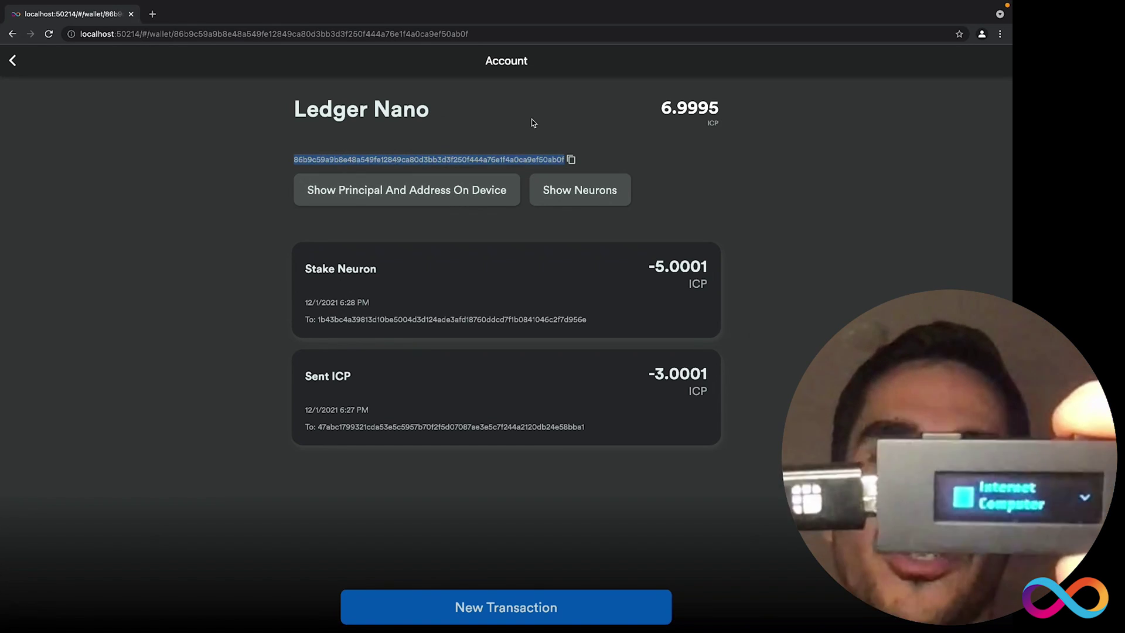
List the hardware wallet's neurons and add the NNS dapp as hotkey to the 1.00 ICP neuron
right_click(579, 194)
left_click(577, 194)
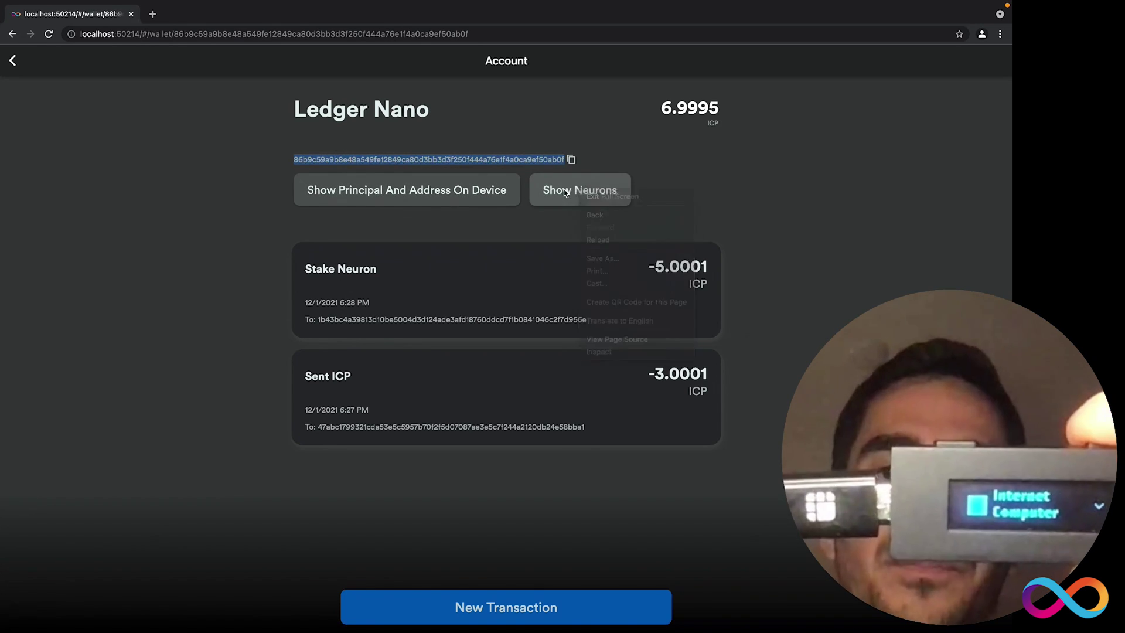
left_click(559, 195)
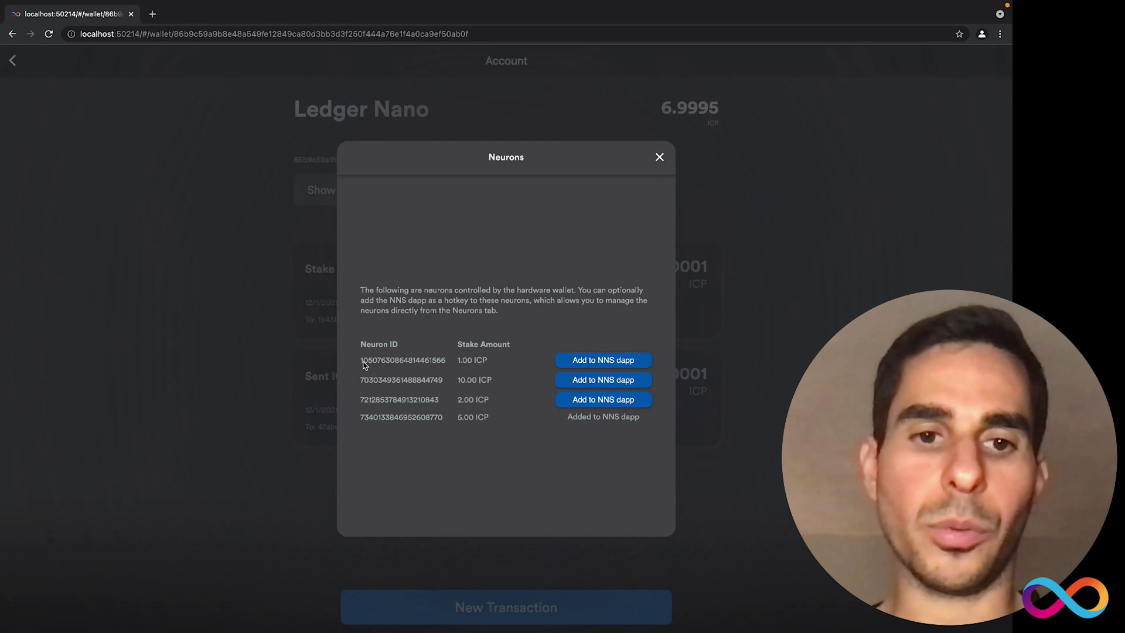
left_click(586, 362)
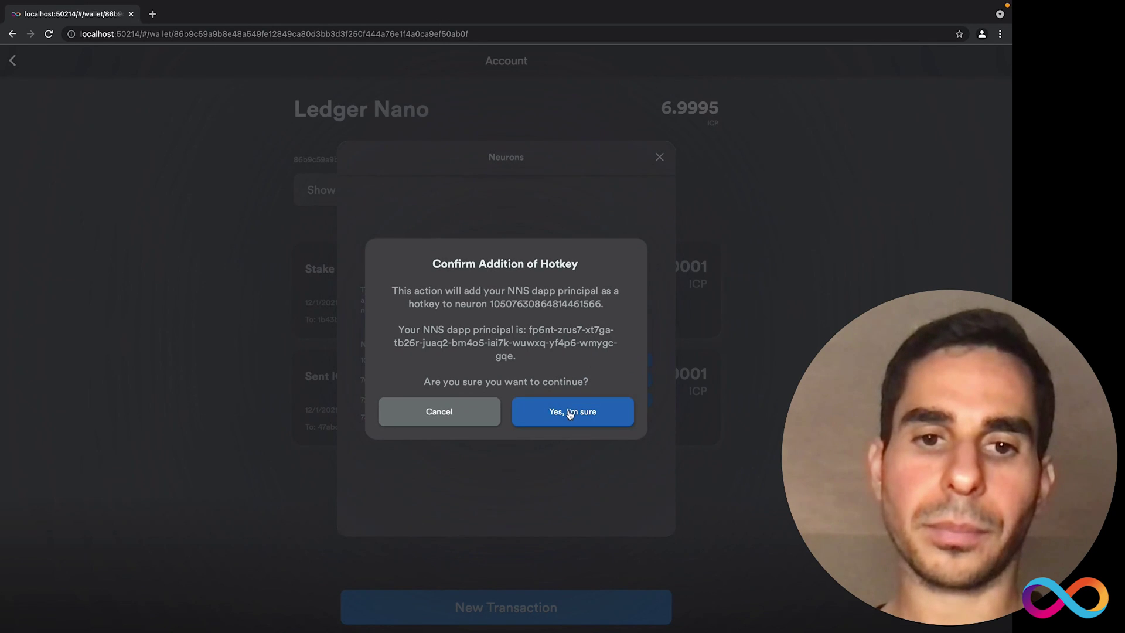
left_click(568, 414)
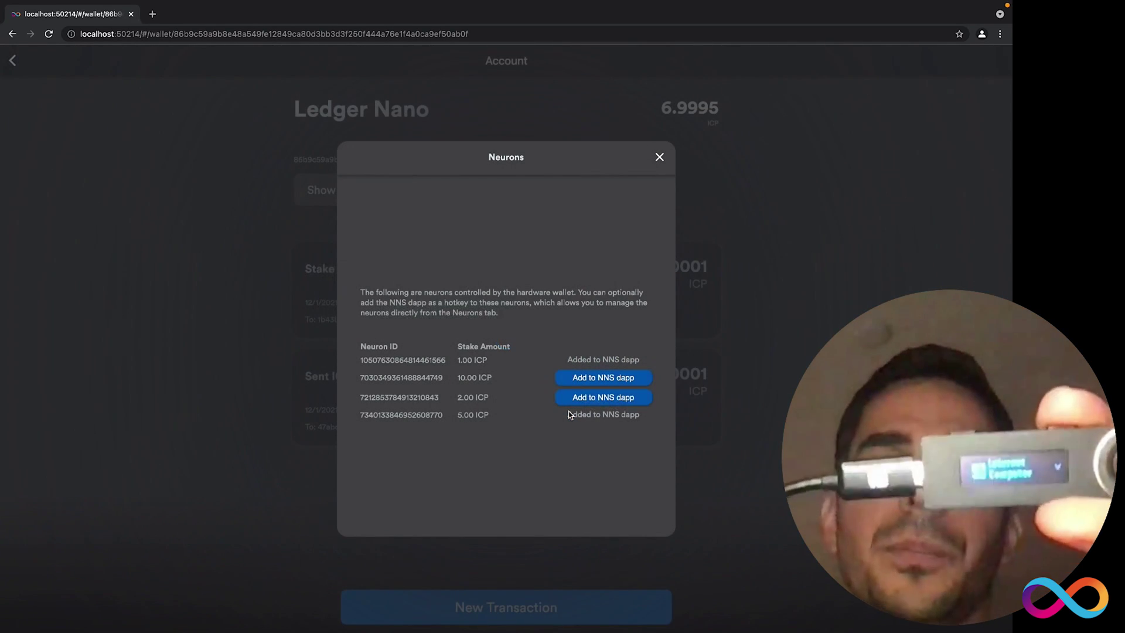
left_click(660, 157)
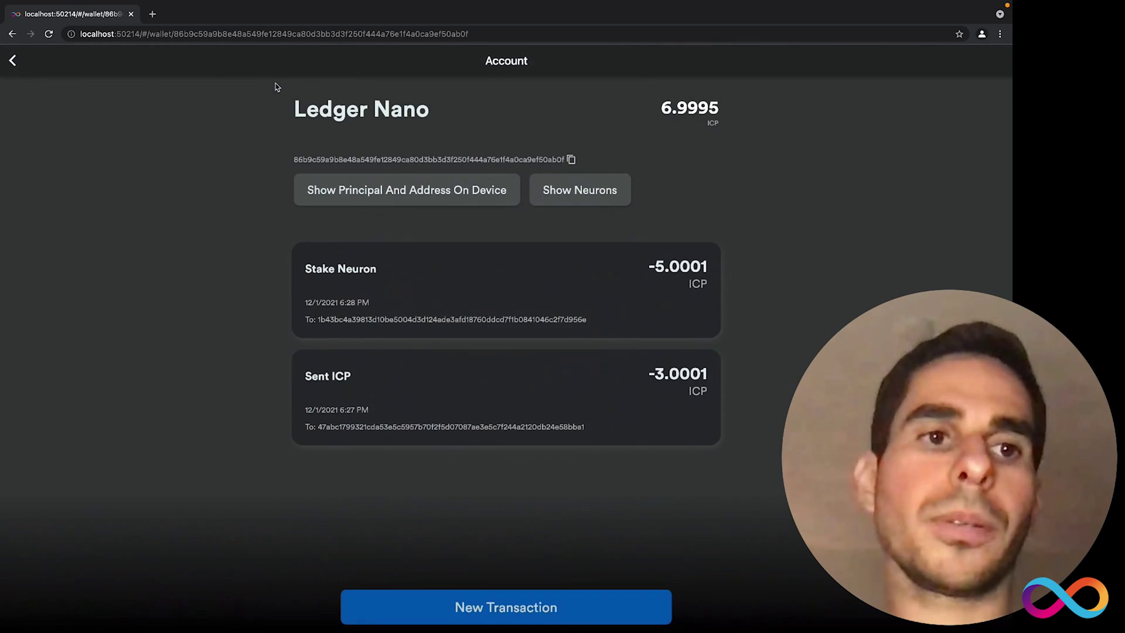
Go back to the accounts overview and view the Neurons list with the 5 ICP and 1 ICP neurons
left_click(14, 61)
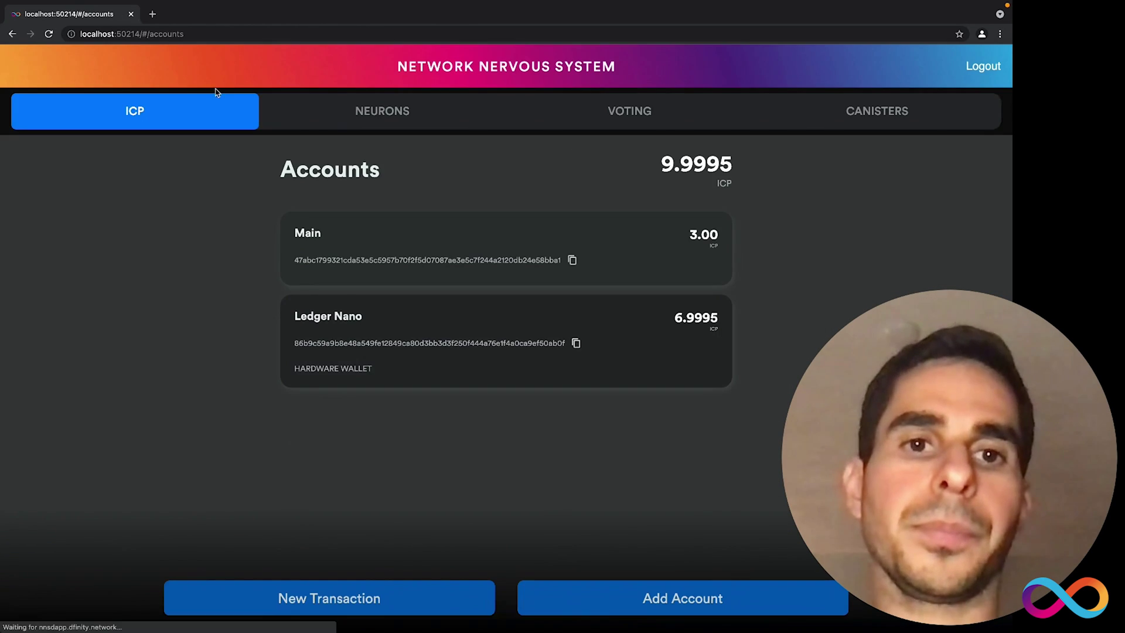
left_click(357, 121)
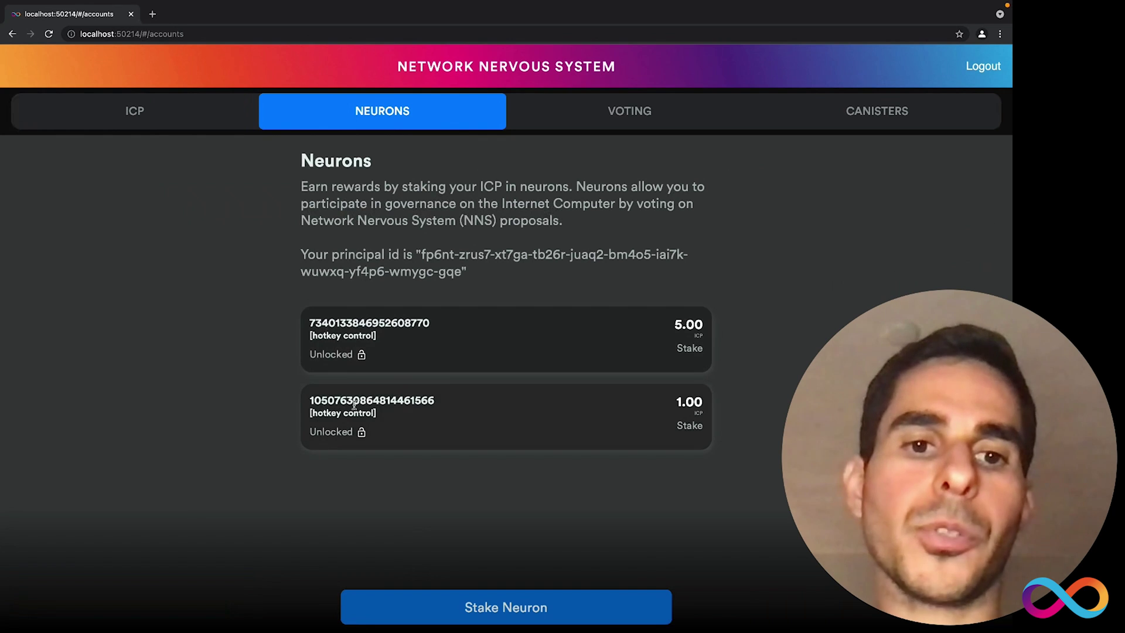